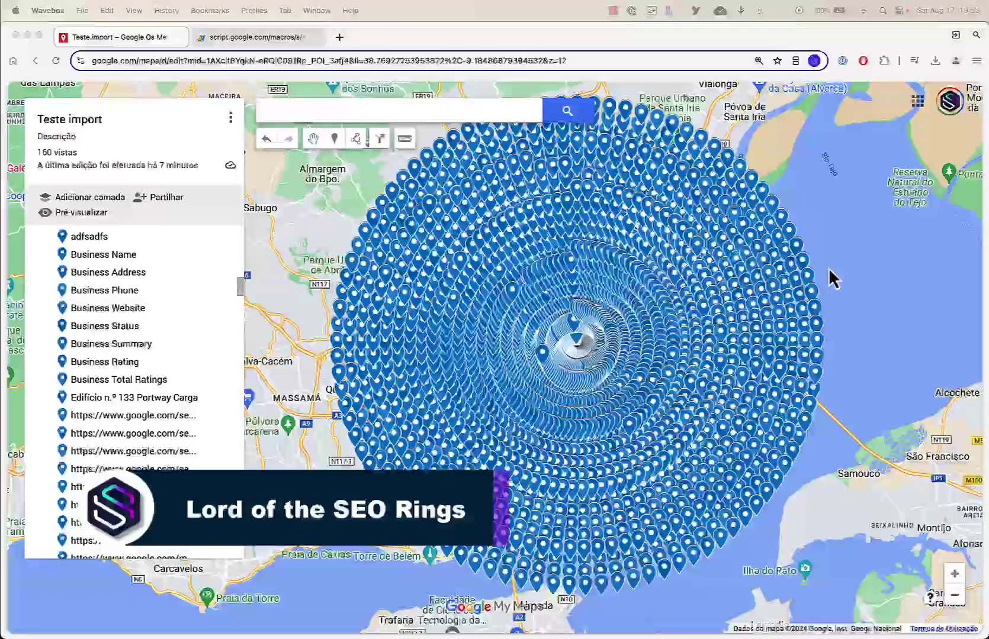
# Examine the concentric rings of pins around Lisbon on the Teste import map at close and wide zoom levels
pyautogui.click(952, 578)
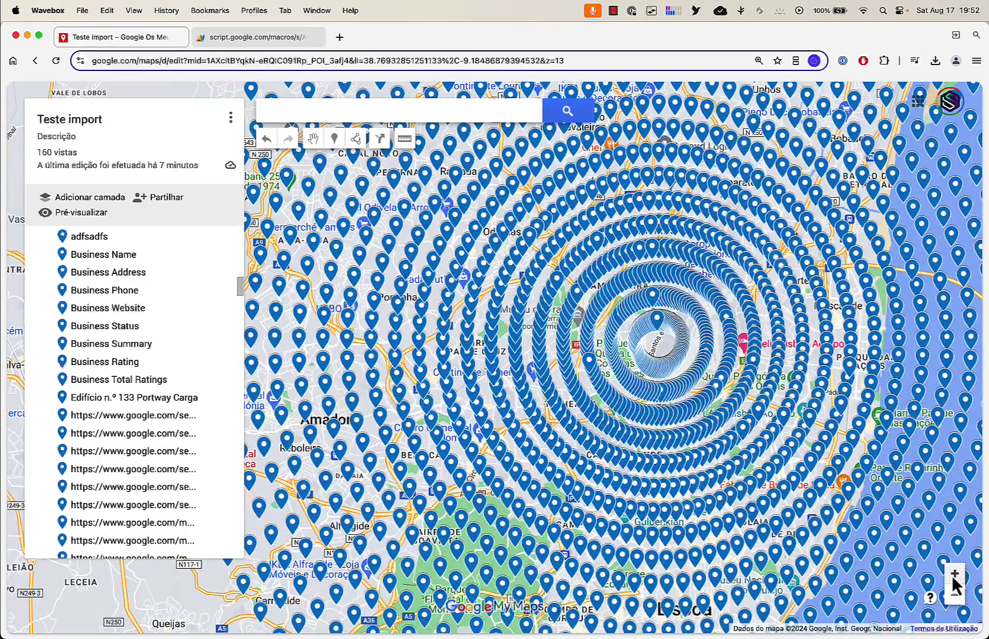
pyautogui.click(952, 577)
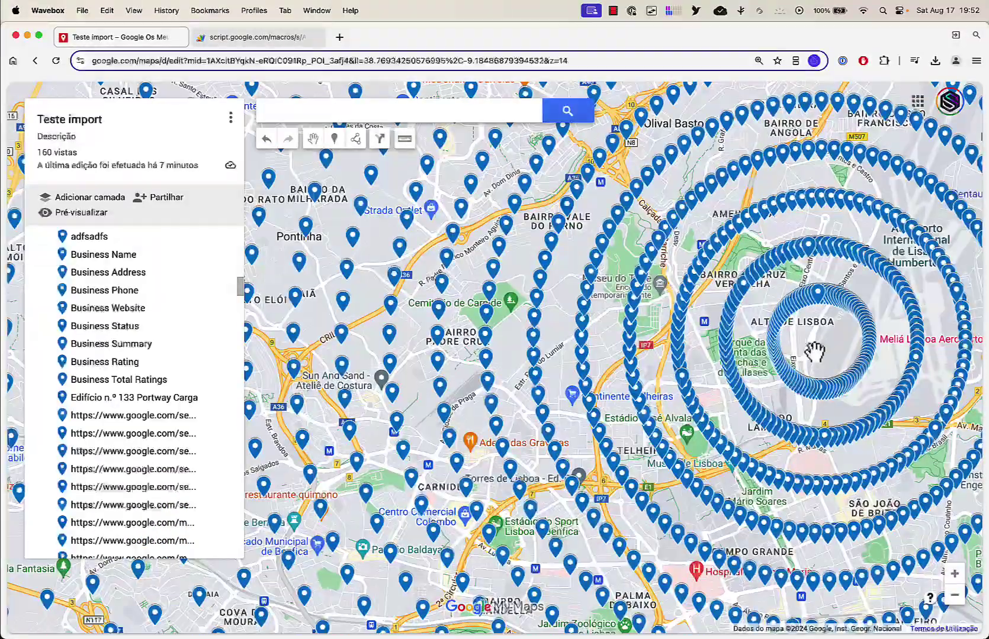
pyautogui.moveTo(893, 343); pyautogui.dragTo(608, 370)
pyautogui.click(953, 596)
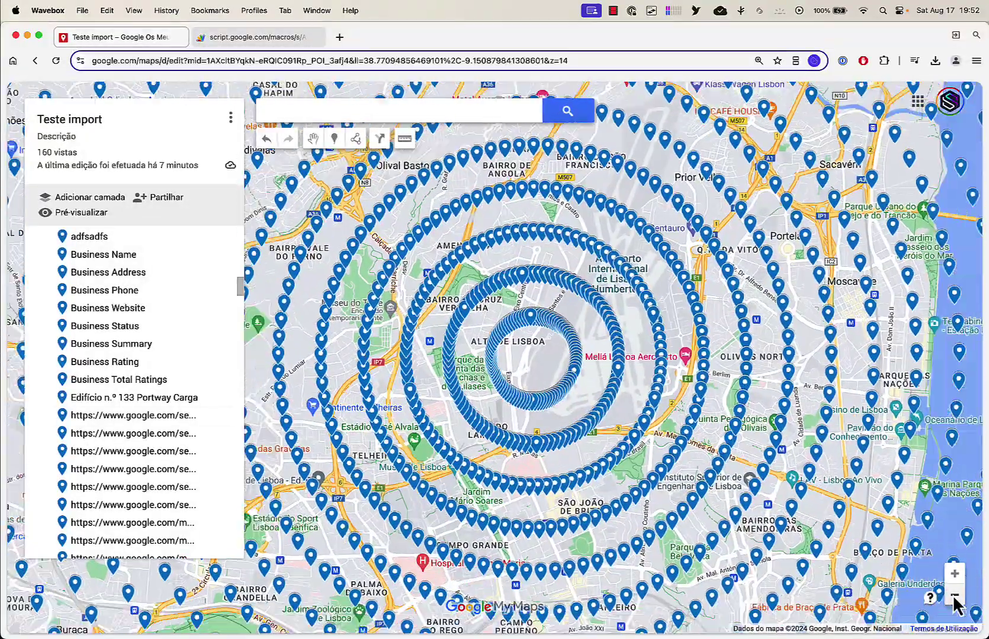
pyautogui.click(954, 596)
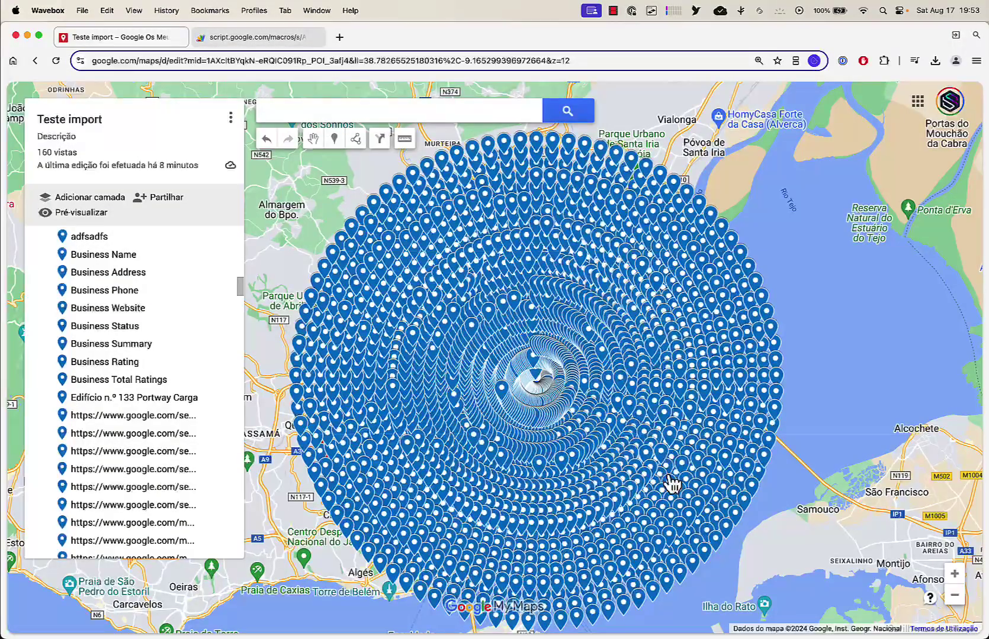
pyautogui.click(955, 575)
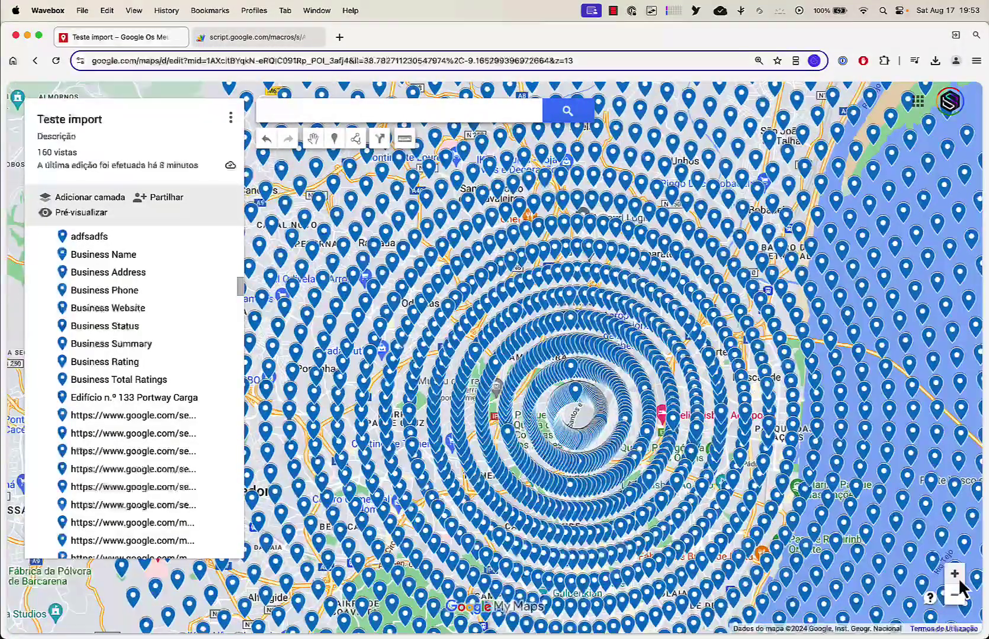
pyautogui.click(956, 577)
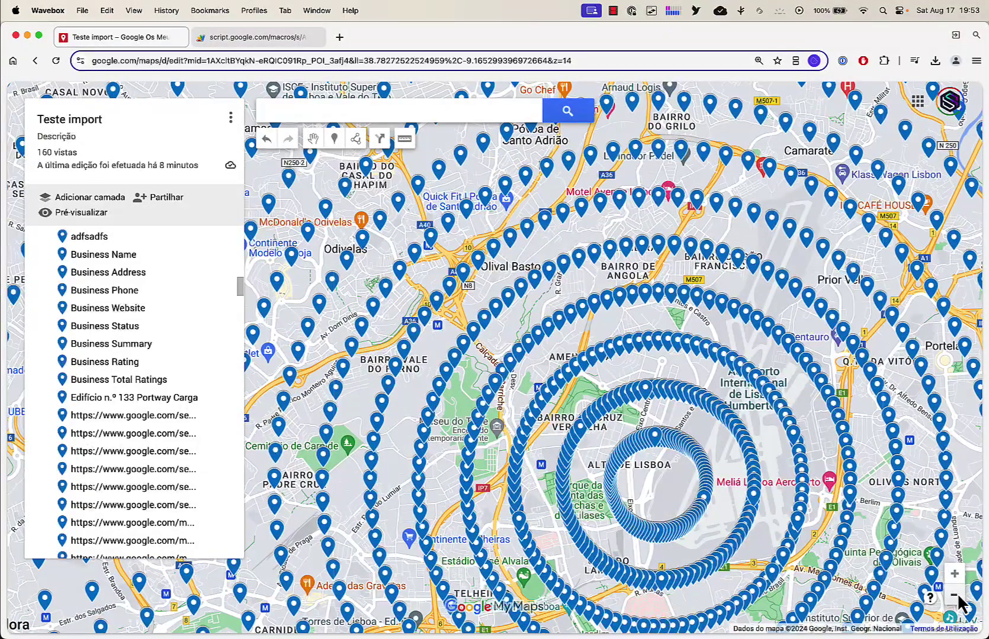
pyautogui.click(958, 597)
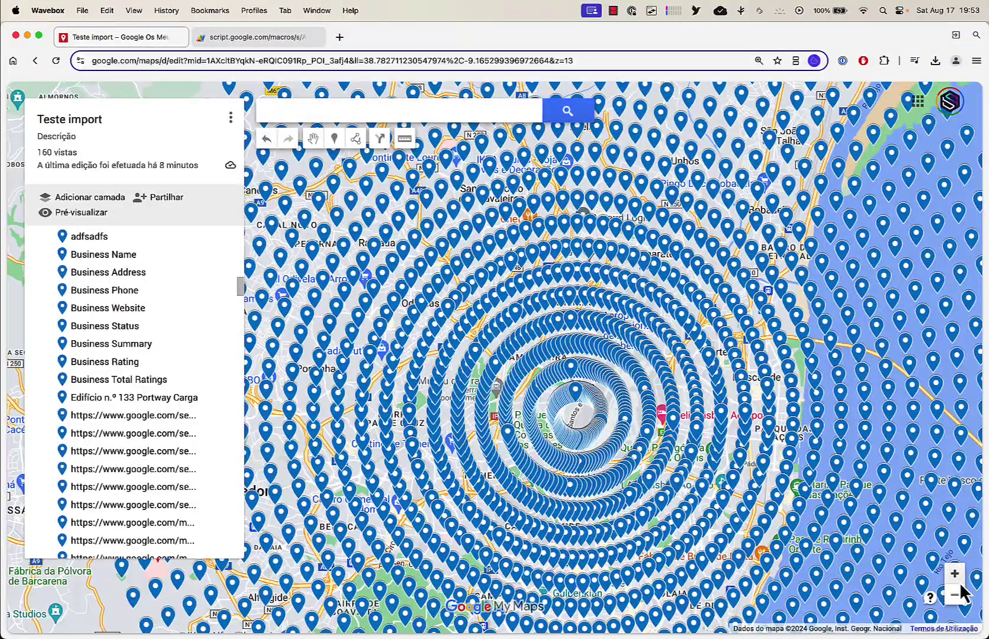
# Inspect the innermost pin rings around Alta de Lisboa up close
pyautogui.click(954, 574)
pyautogui.click(953, 574)
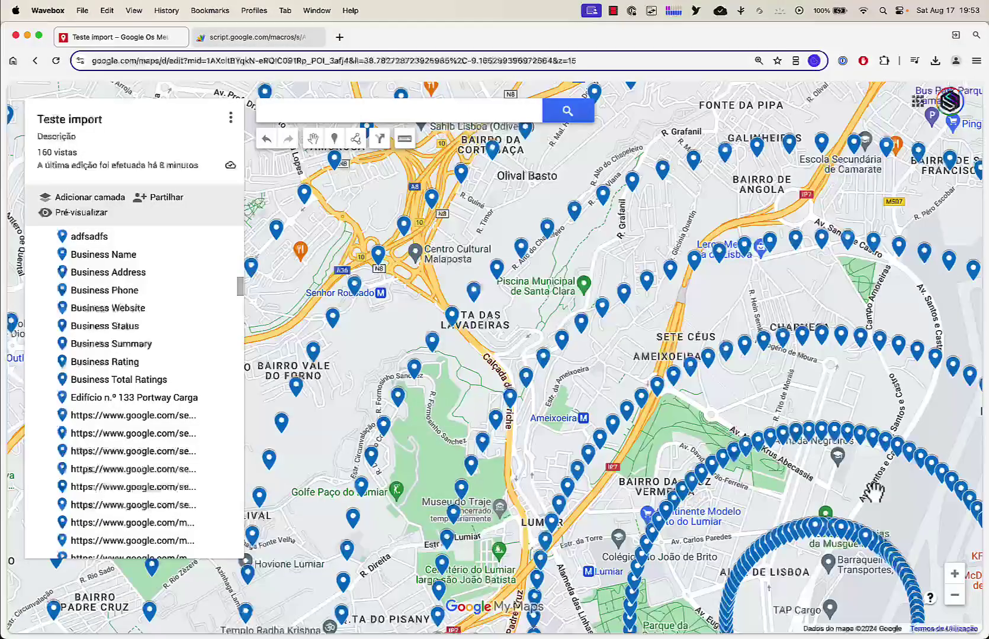
pyautogui.moveTo(873, 490); pyautogui.dragTo(648, 361)
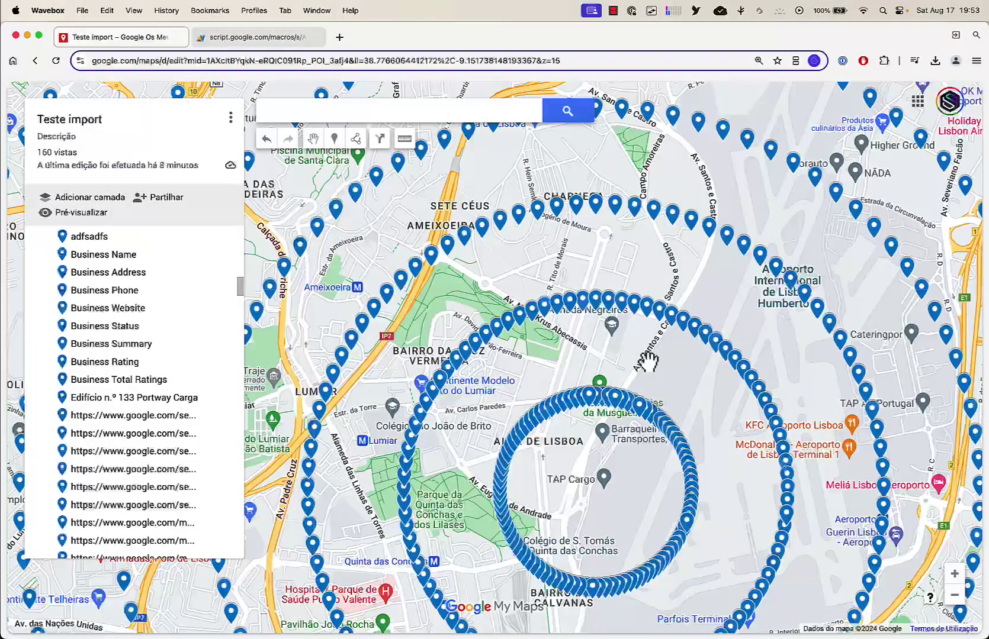
pyautogui.scroll(-2, 648, 361)
pyautogui.scroll(2, 505, 343)
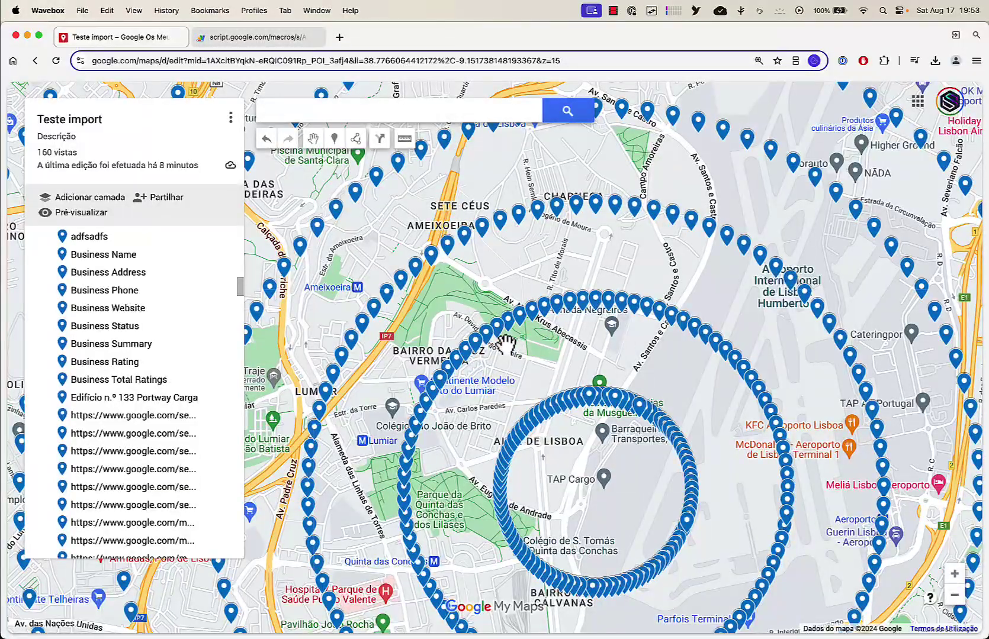
pyautogui.scroll(-2, 787, 470)
pyautogui.scroll(2, 783, 470)
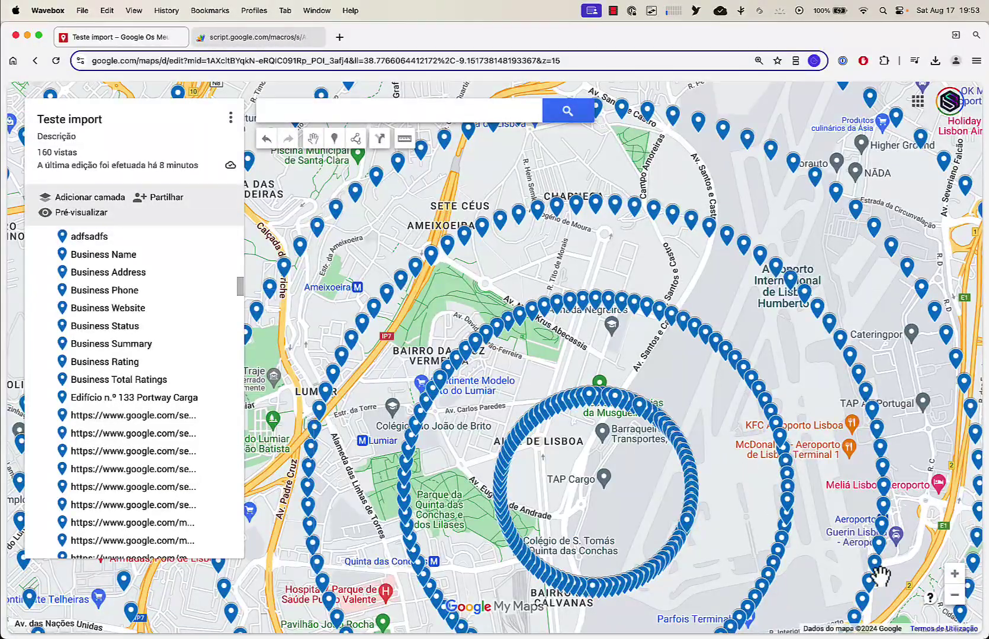
pyautogui.scroll(-2, 912, 583)
pyautogui.scroll(2, 951, 599)
# Review the overall extent of the pin rings across the Lisbon region
pyautogui.click(954, 595)
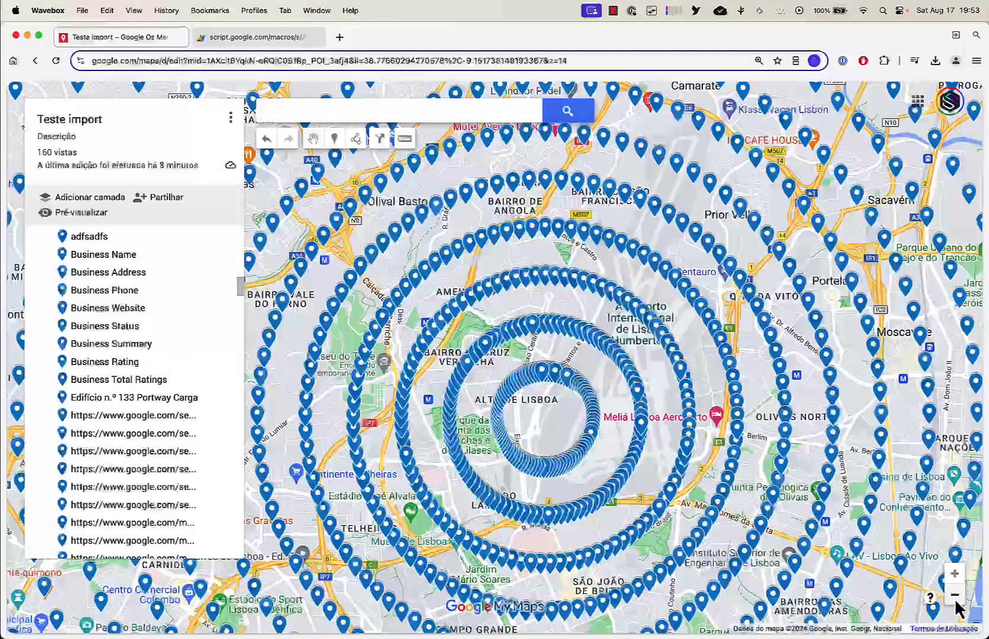
pyautogui.click(954, 595)
pyautogui.click(954, 595)
pyautogui.click(955, 595)
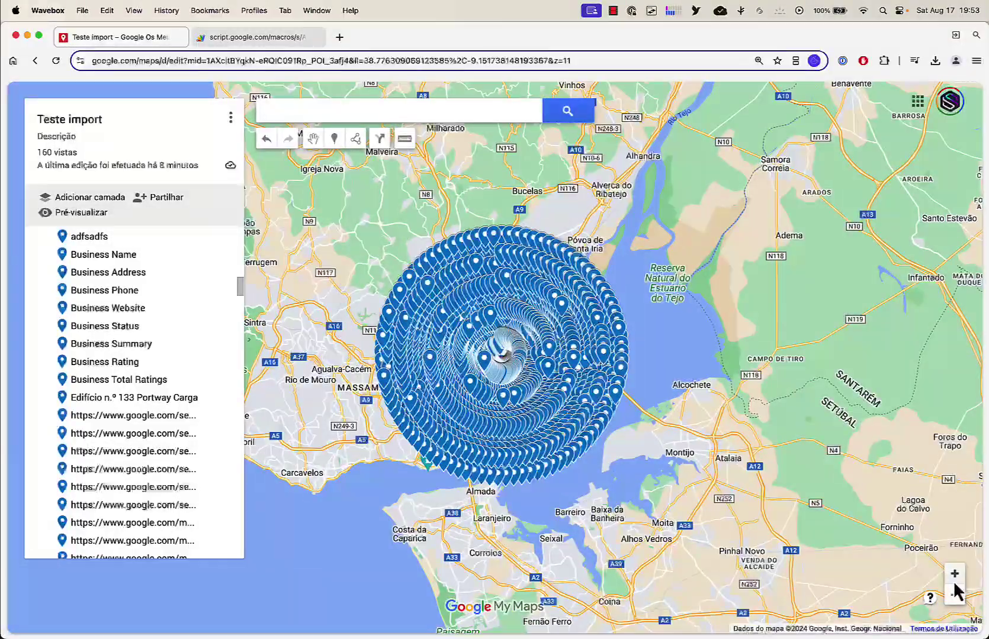
pyautogui.click(954, 578)
pyautogui.click(954, 578)
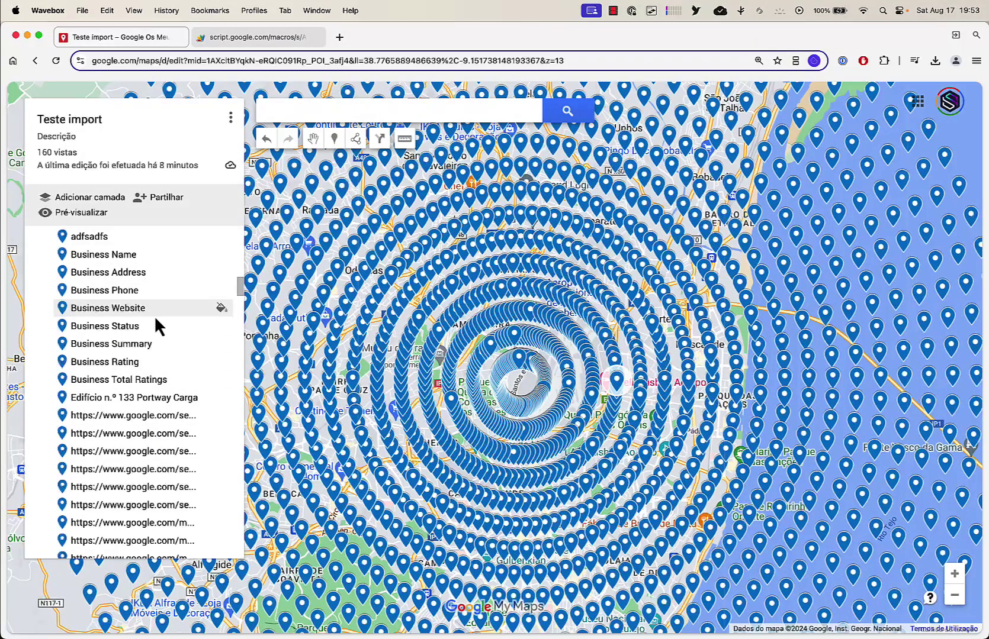
# Open maps.google.com in a new browser tab and display the listing for Pastelaria Santo António do Bairro
pyautogui.click(248, 42)
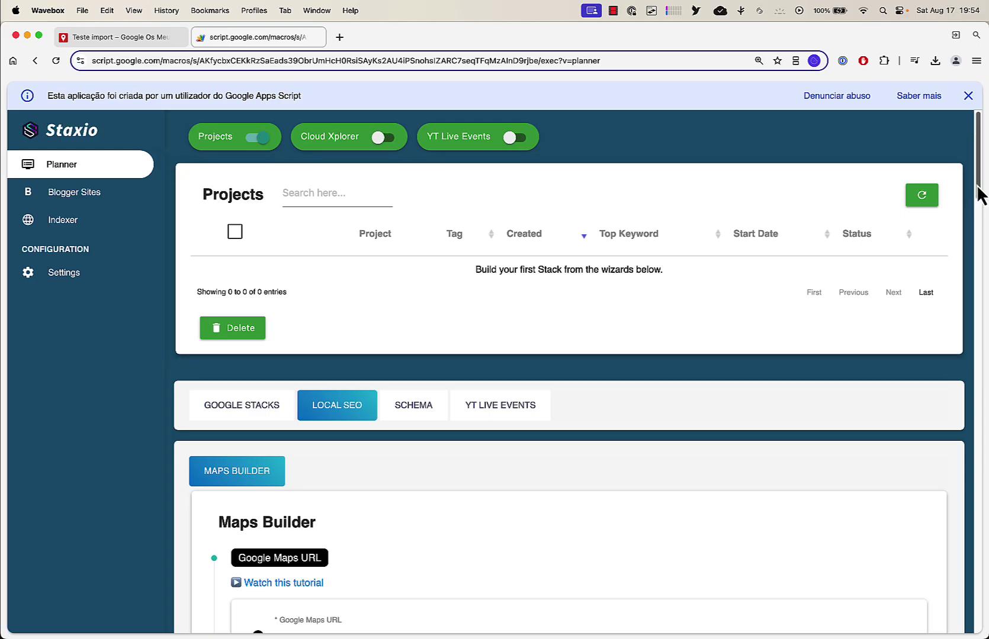
pyautogui.click(340, 37)
pyautogui.write('maps.google.com')
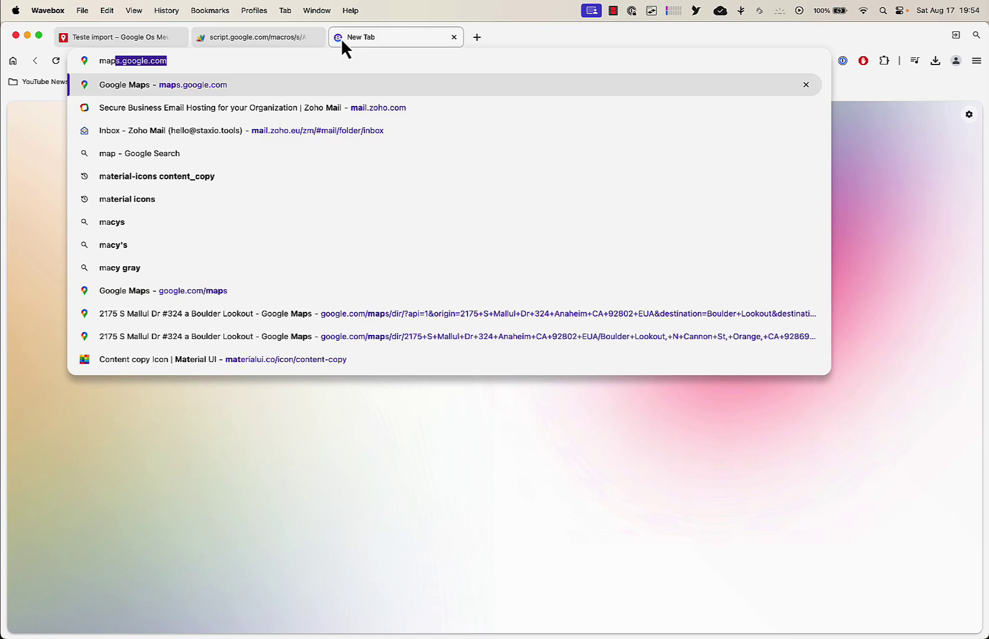
pyautogui.press('Return')
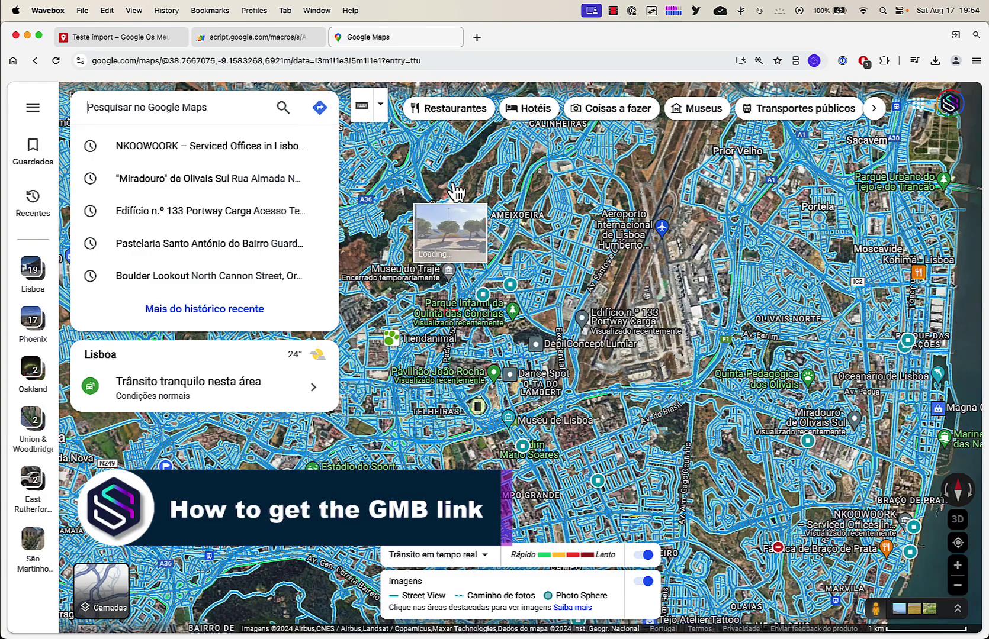
pyautogui.click(959, 566)
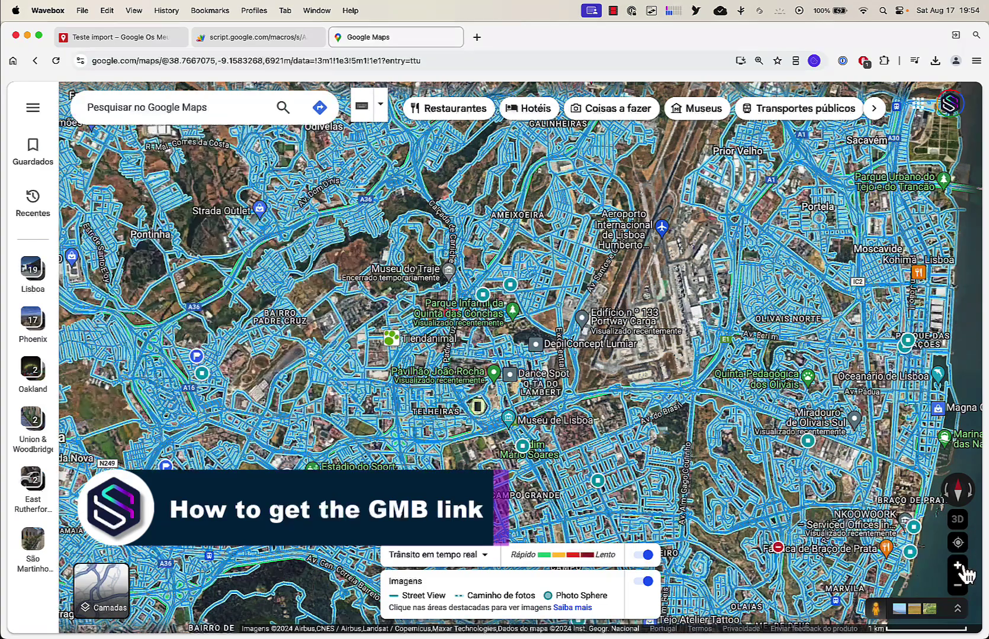
pyautogui.click(959, 566)
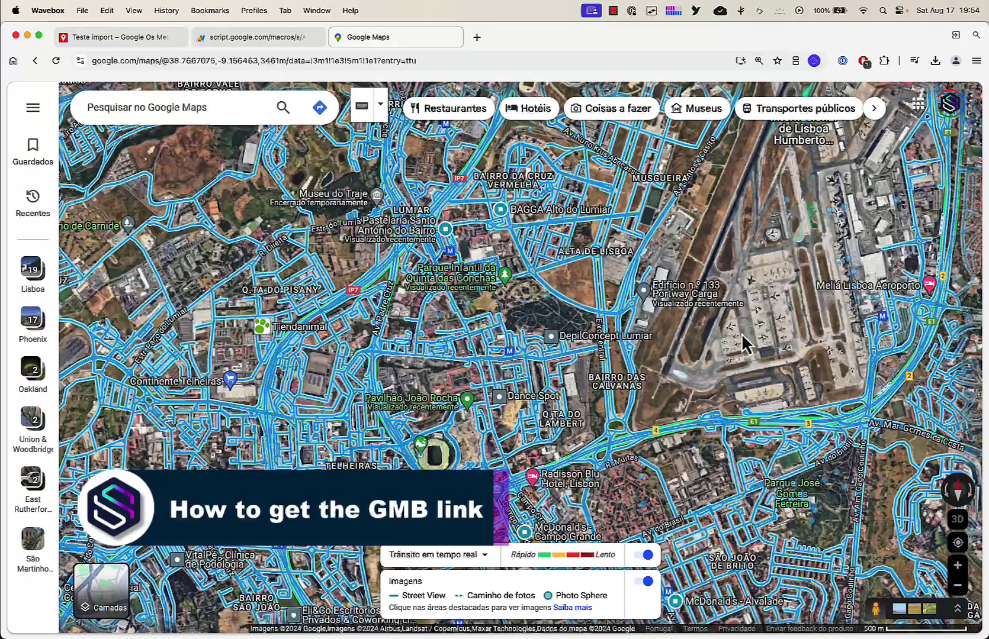
pyautogui.click(429, 237)
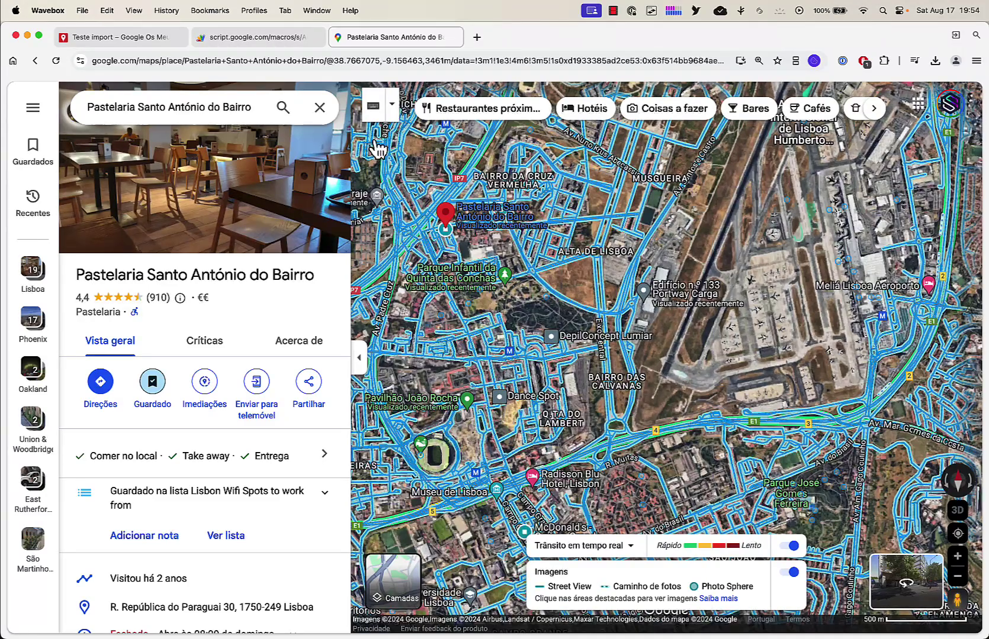
# Copy the Pastelaria listing's page URL into the Google Maps URL field of Staxio's Maps Builder
pyautogui.click(328, 60)
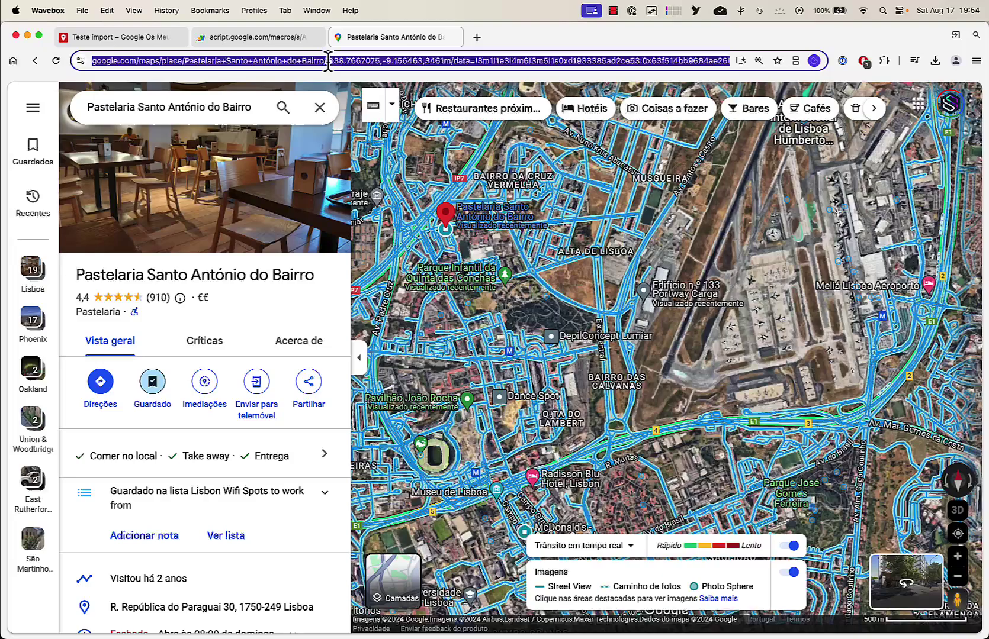
pyautogui.click(265, 36)
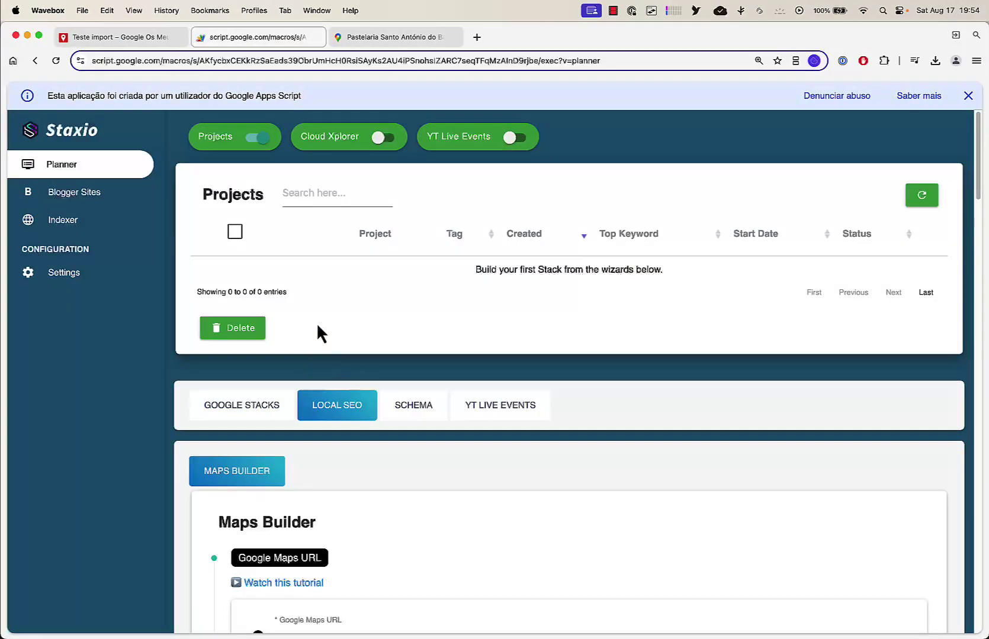
pyautogui.scroll(-2, 390, 435)
pyautogui.scroll(-4, 391, 435)
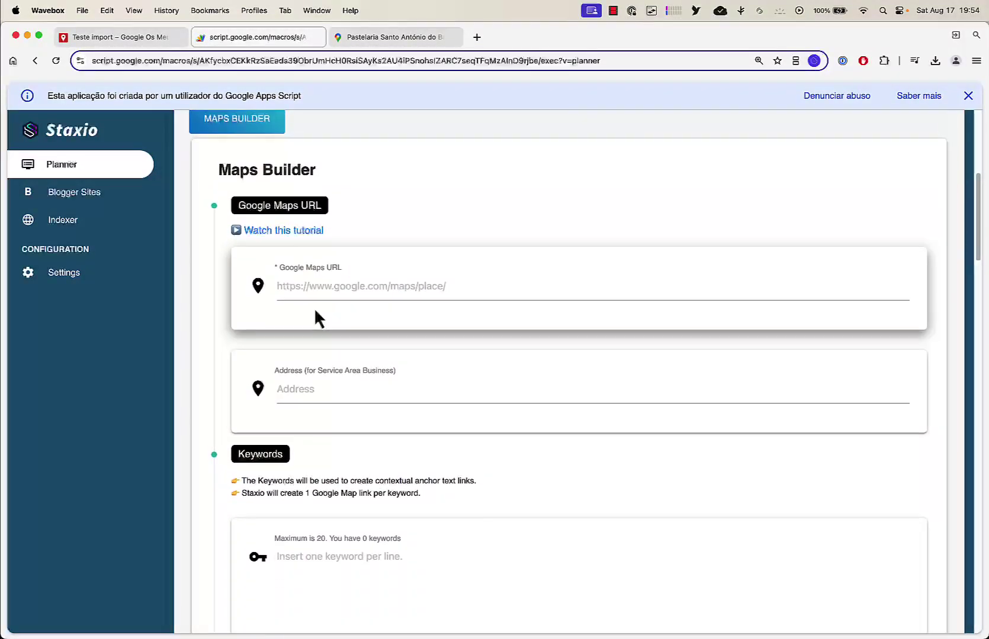
pyautogui.click(311, 277)
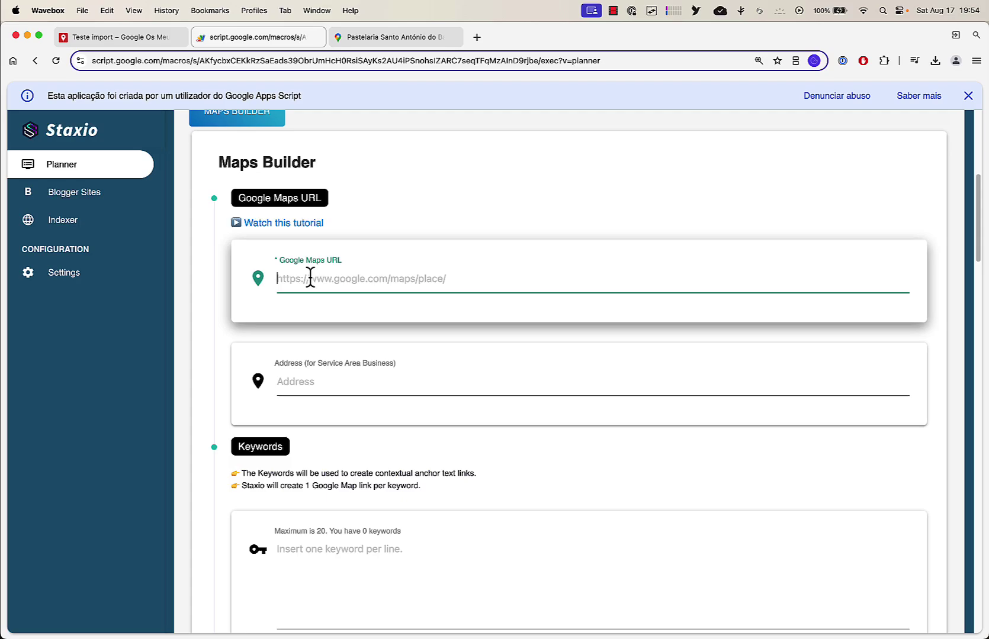
pyautogui.press('super+v')
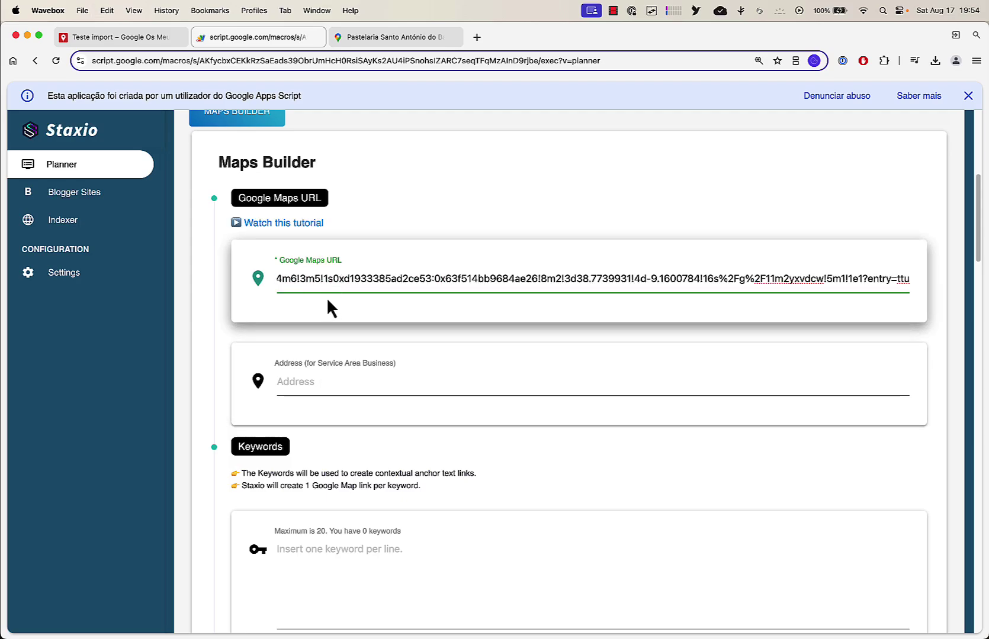
# Check the business address in the Pastelaria's Google Maps listing and return to Staxio
pyautogui.click(388, 35)
pyautogui.scroll(-3, 250, 491)
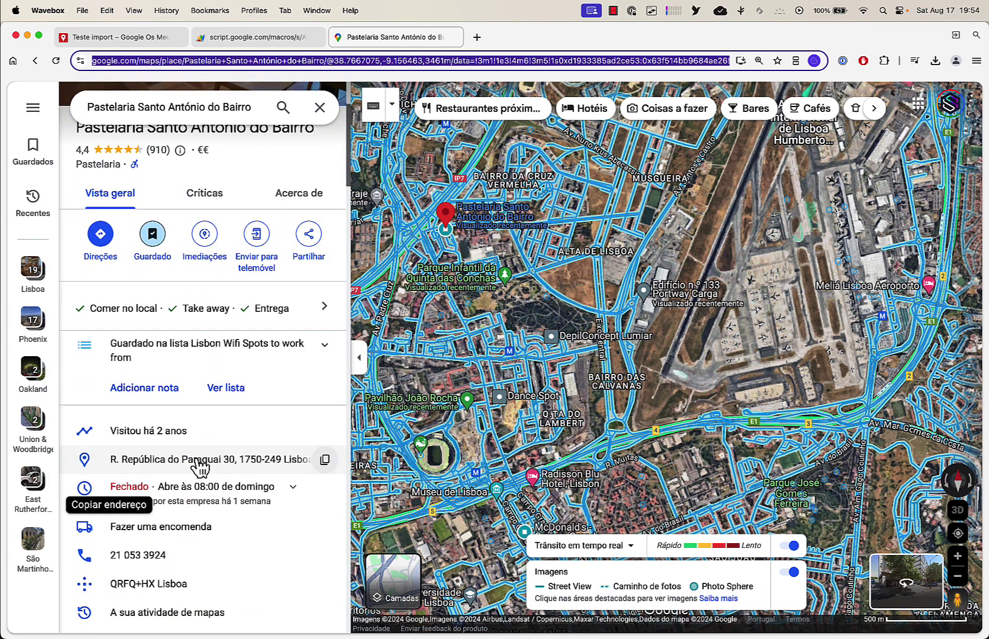
pyautogui.click(238, 37)
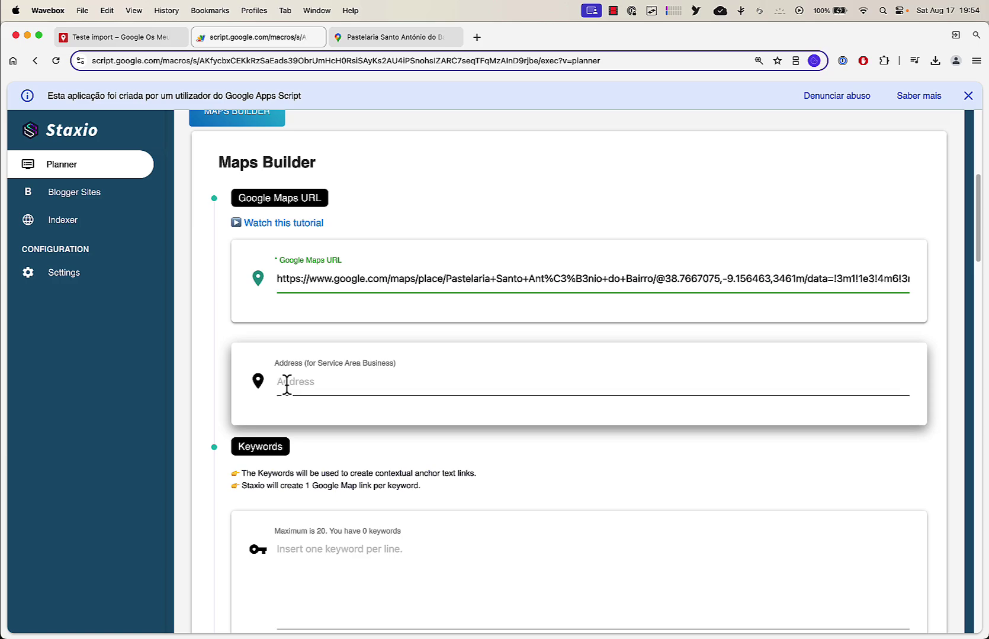
# Enter the keywords "coffee shop", "best coffee in lisbon", "good breakfast" and "brunch place", one per line
pyautogui.scroll(-4, 328, 468)
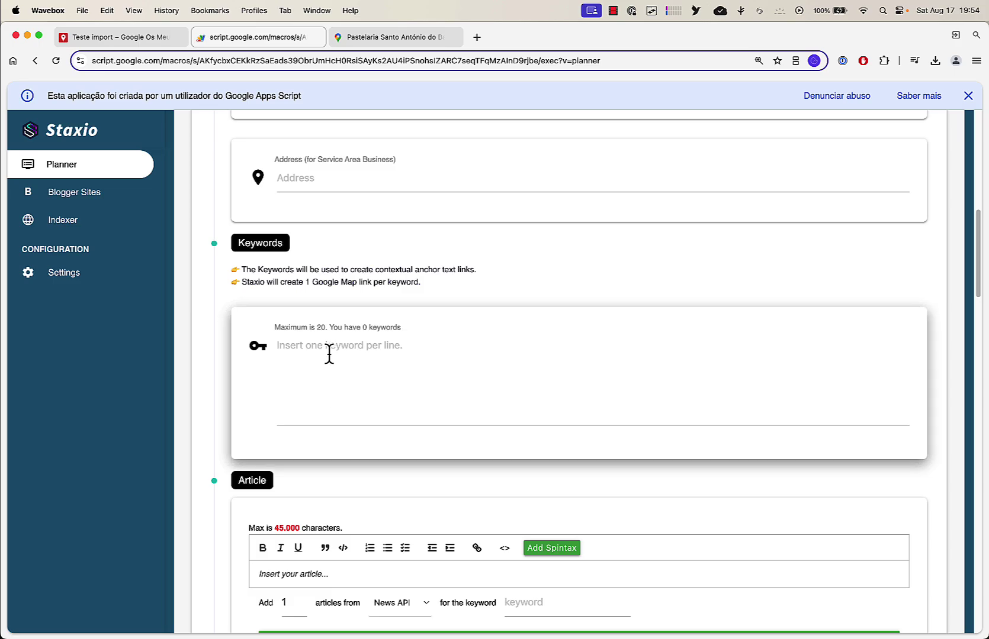
pyautogui.click(329, 354)
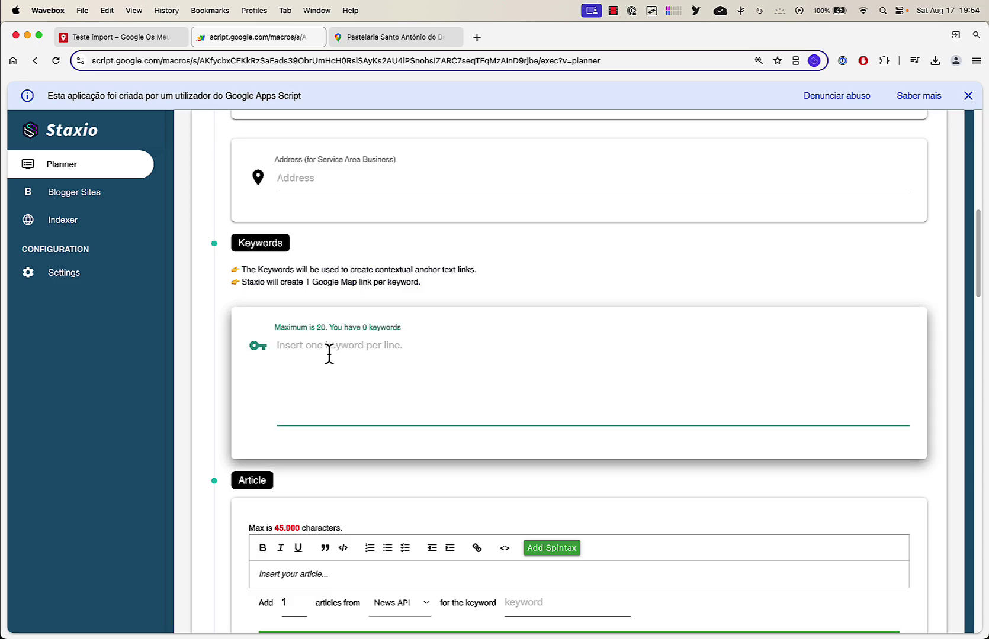
pyautogui.write('coffee sho')
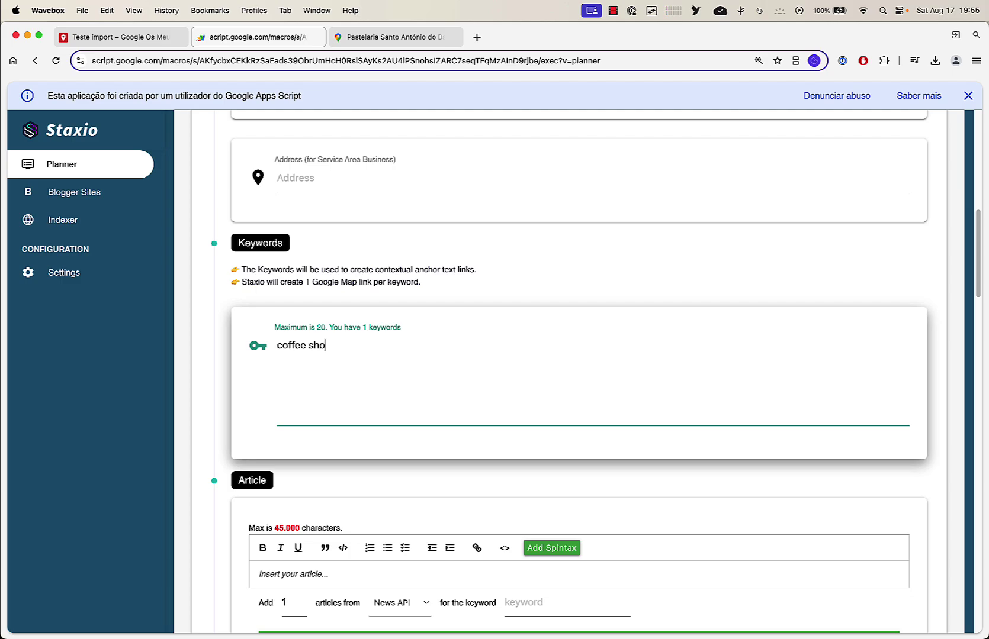
pyautogui.write('p')
pyautogui.write('best coffee in lisbon good breakfast')
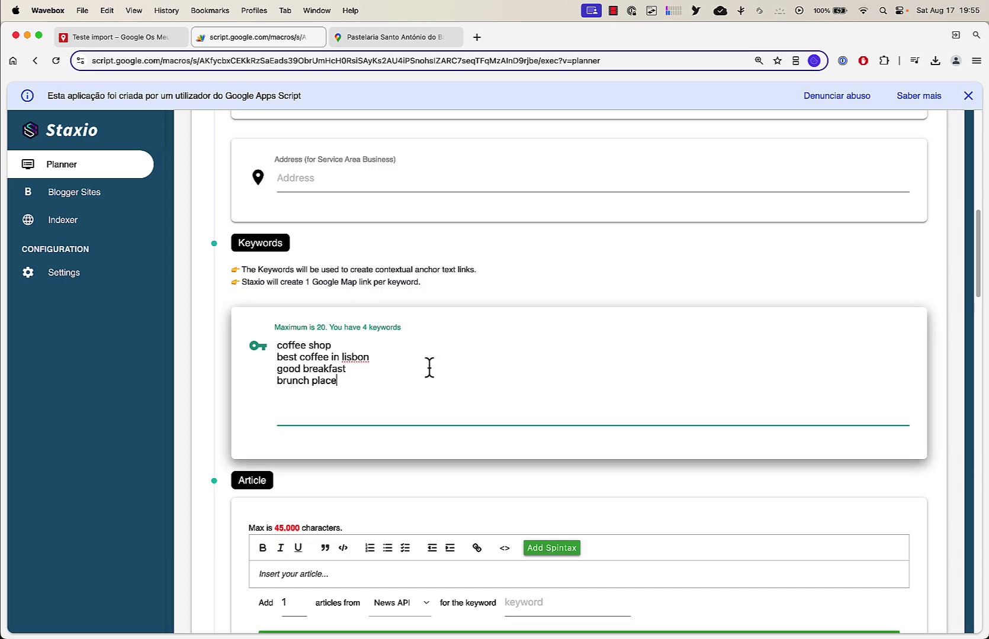
# Write "this is my article" as the Maps Builder article text
pyautogui.scroll(-1, 314, 333)
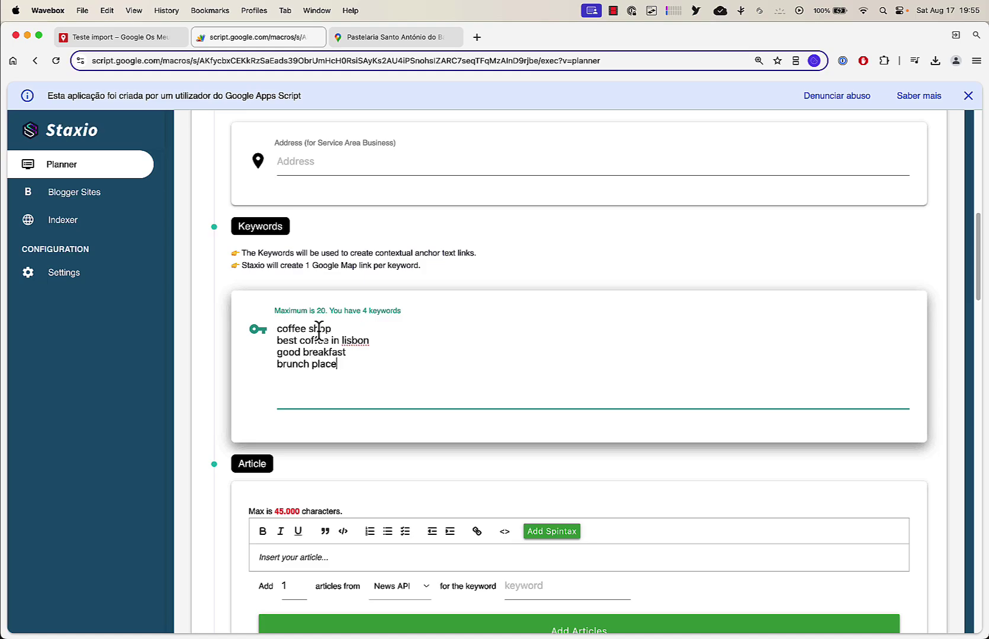
pyautogui.scroll(-5, 409, 371)
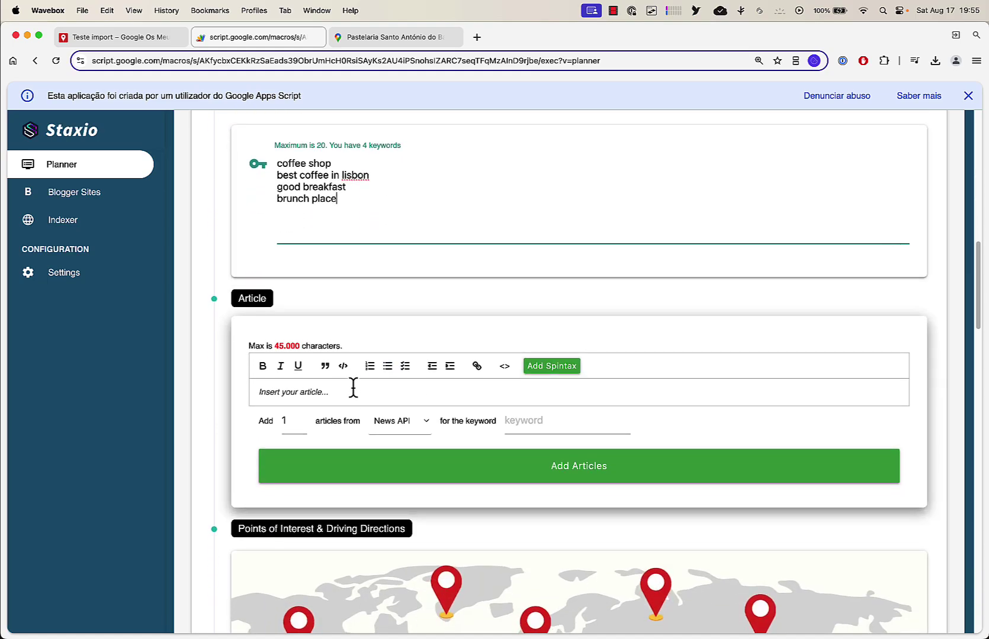
pyautogui.click(353, 388)
pyautogui.write('this is my article')
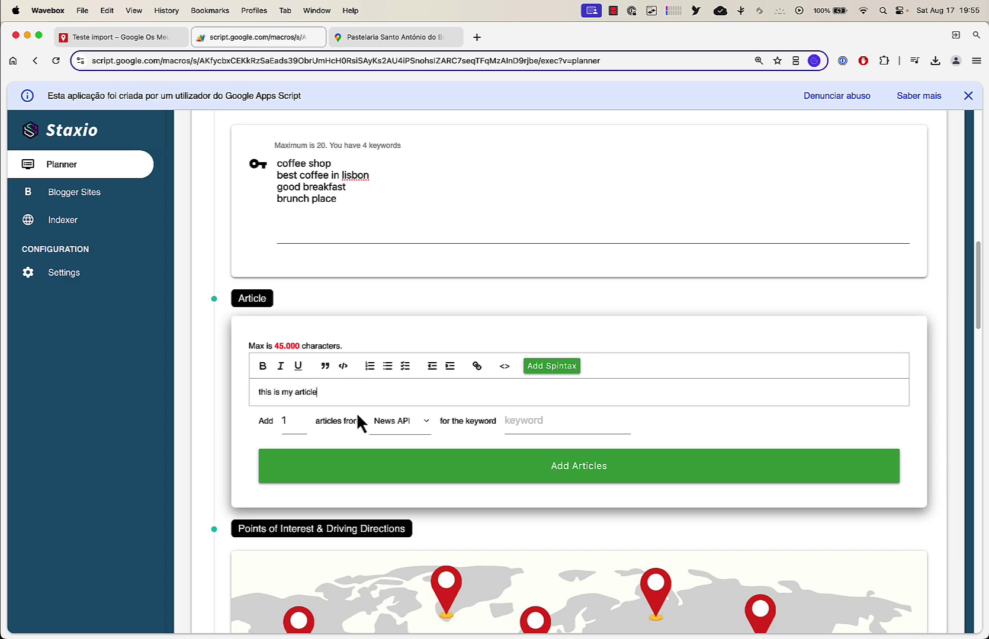
pyautogui.scroll(-10, 356, 411)
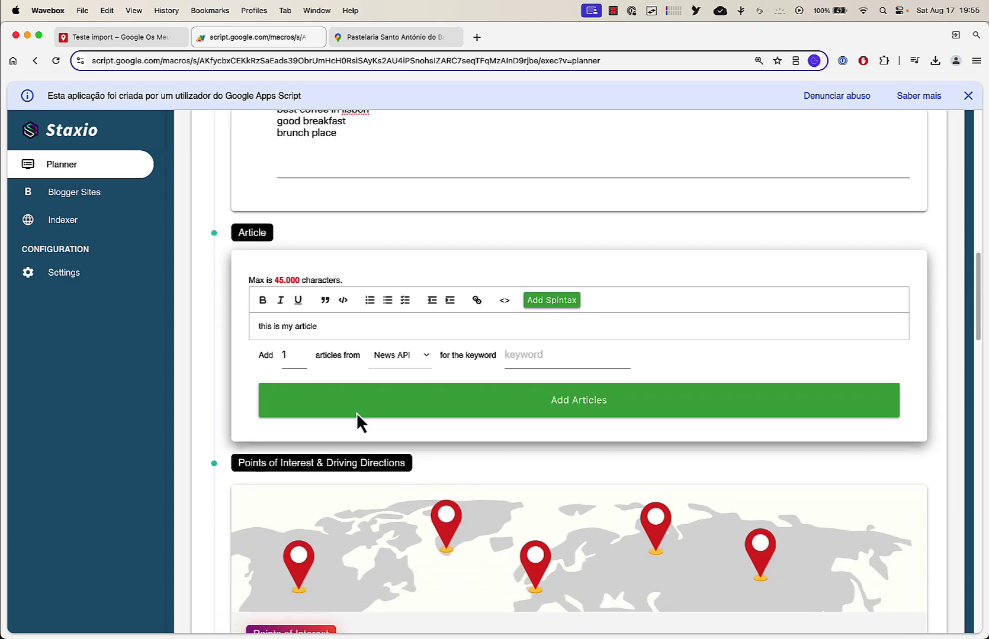
# Set the two Points of Interest place types to bakery and cafe
pyautogui.scroll(-4, 356, 411)
pyautogui.scroll(6, 356, 412)
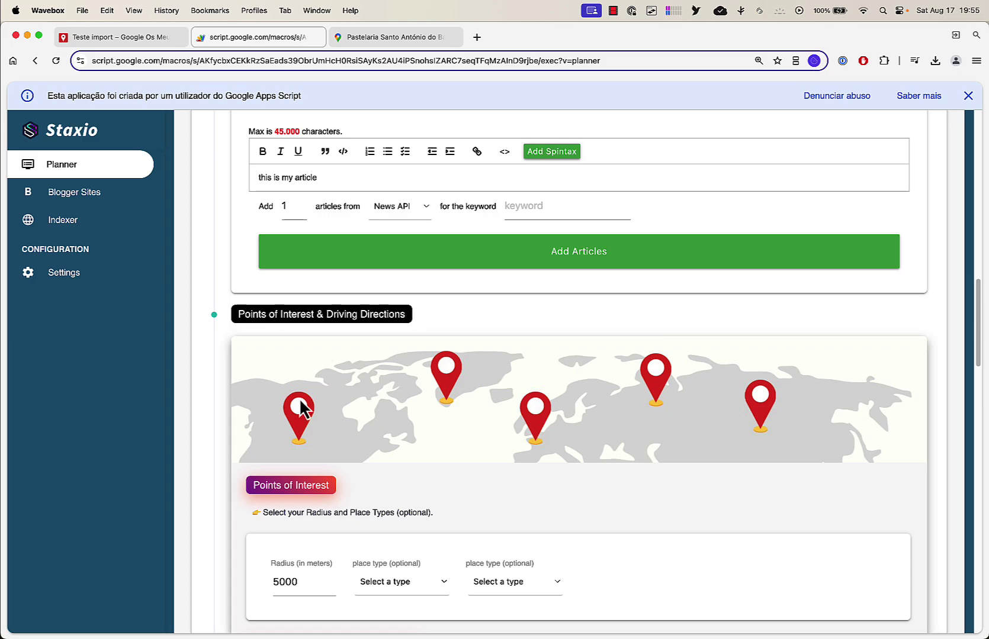
pyautogui.scroll(-3, 340, 421)
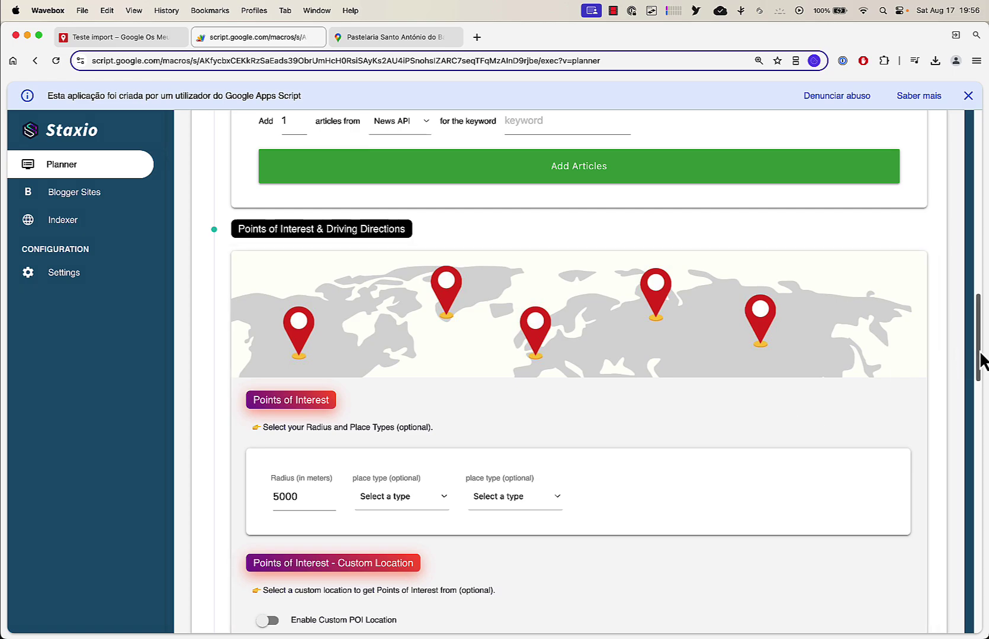
pyautogui.scroll(-2, 978, 363)
pyautogui.scroll(-2, 980, 367)
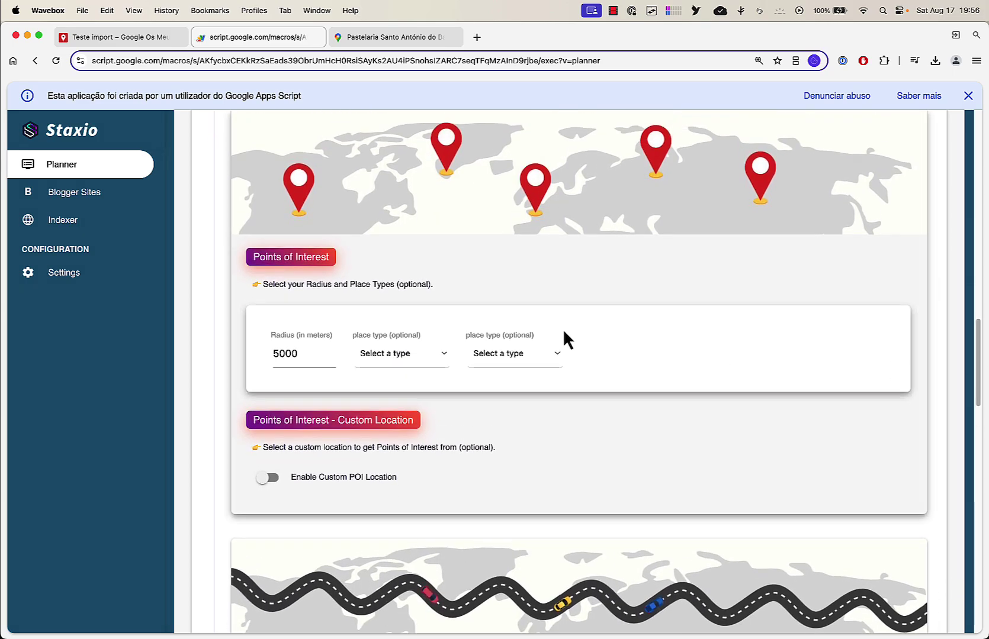
pyautogui.click(391, 354)
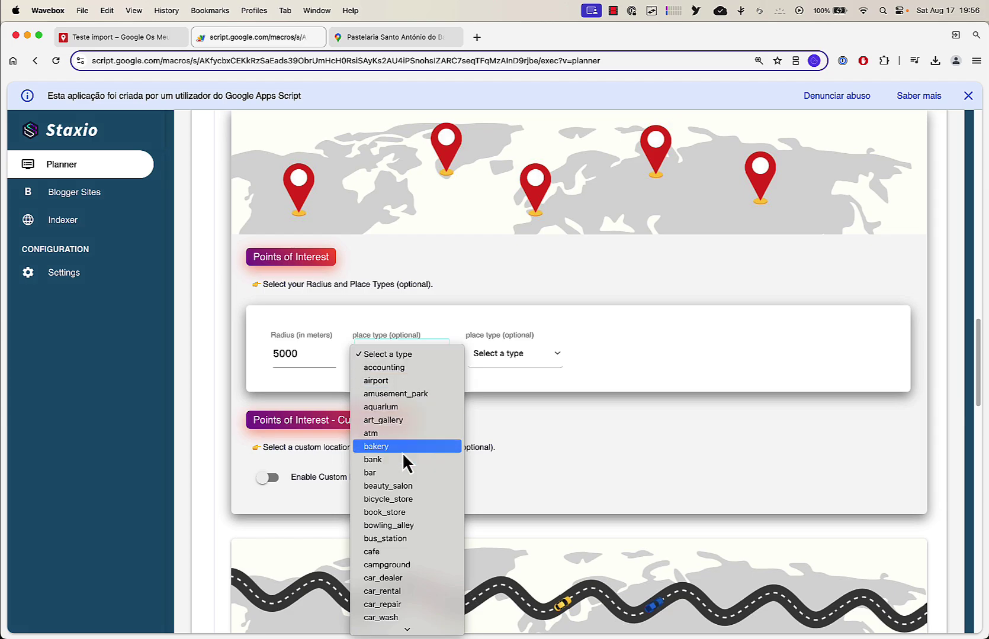
pyautogui.click(402, 456)
pyautogui.click(408, 364)
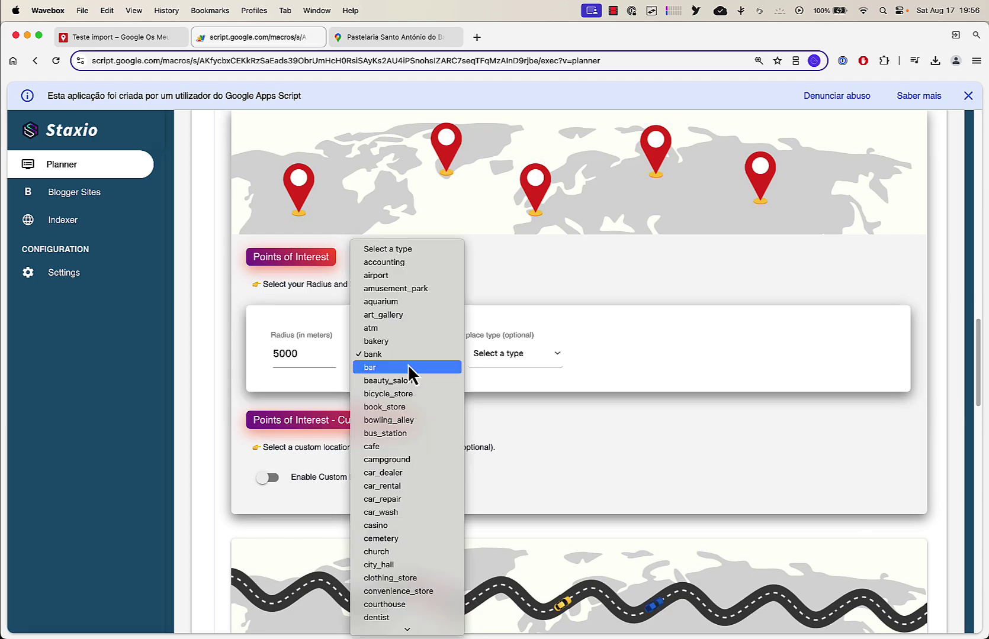
pyautogui.click(391, 344)
pyautogui.click(490, 356)
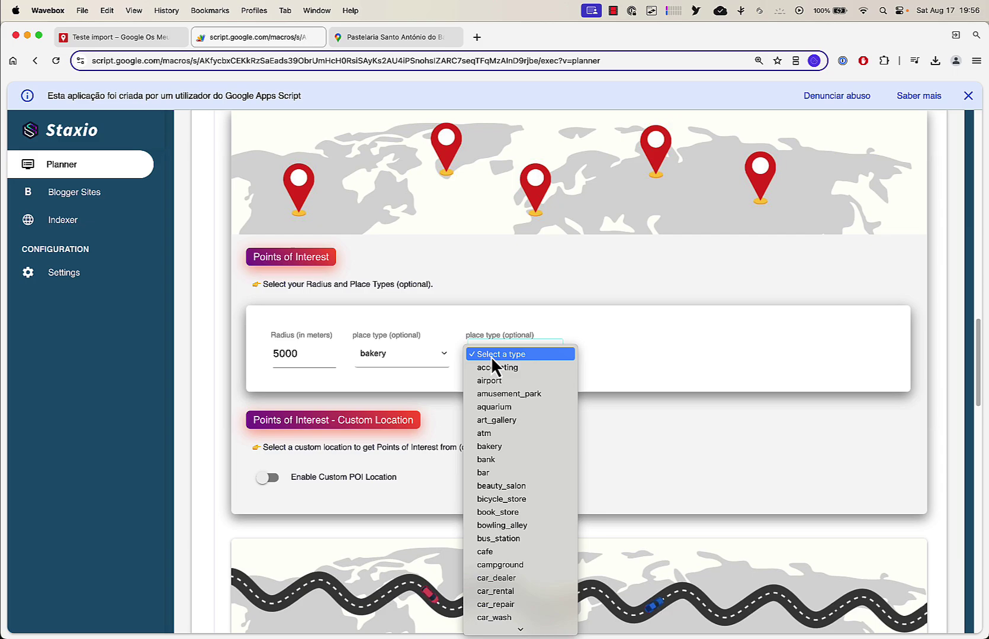
pyautogui.click(500, 553)
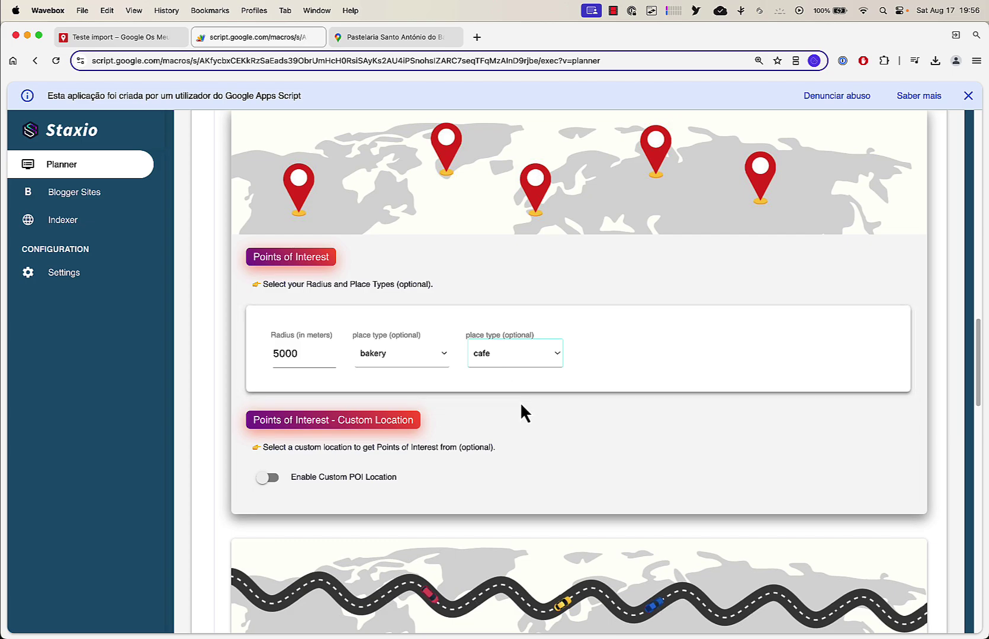
# Enable directions from the business to the Points of Interest with the Best, Driving, Walking, Bicycling and Transit travel modes
pyautogui.scroll(-2, 520, 402)
pyautogui.scroll(-15, 522, 401)
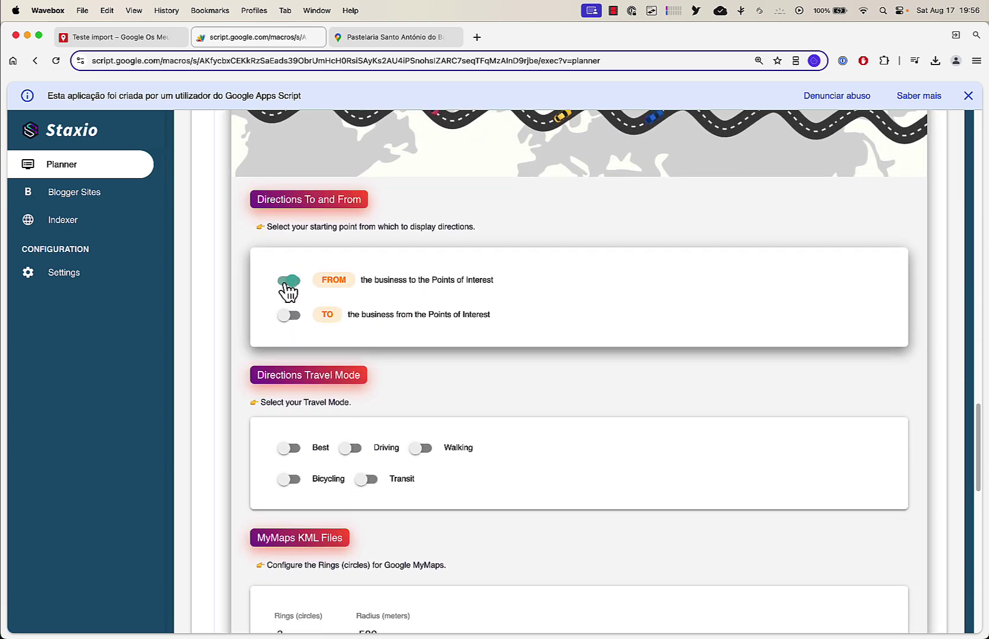
pyautogui.click(288, 450)
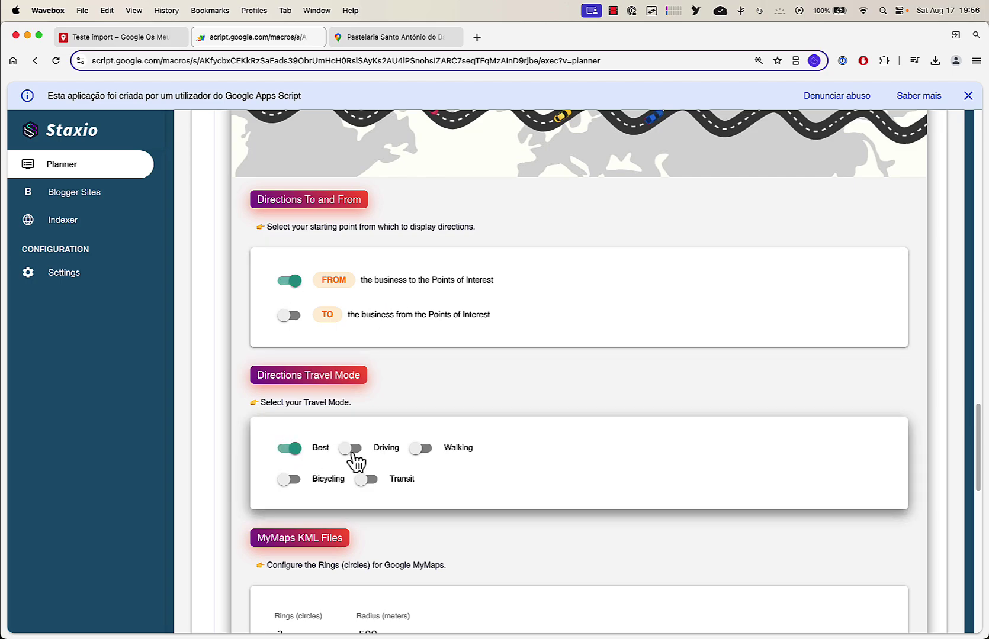
pyautogui.click(352, 450)
pyautogui.click(421, 450)
pyautogui.click(367, 481)
pyautogui.click(288, 481)
# Raise the number of rings for the MyMaps KML files to 17
pyautogui.scroll(-5, 521, 408)
pyautogui.scroll(-1, 527, 412)
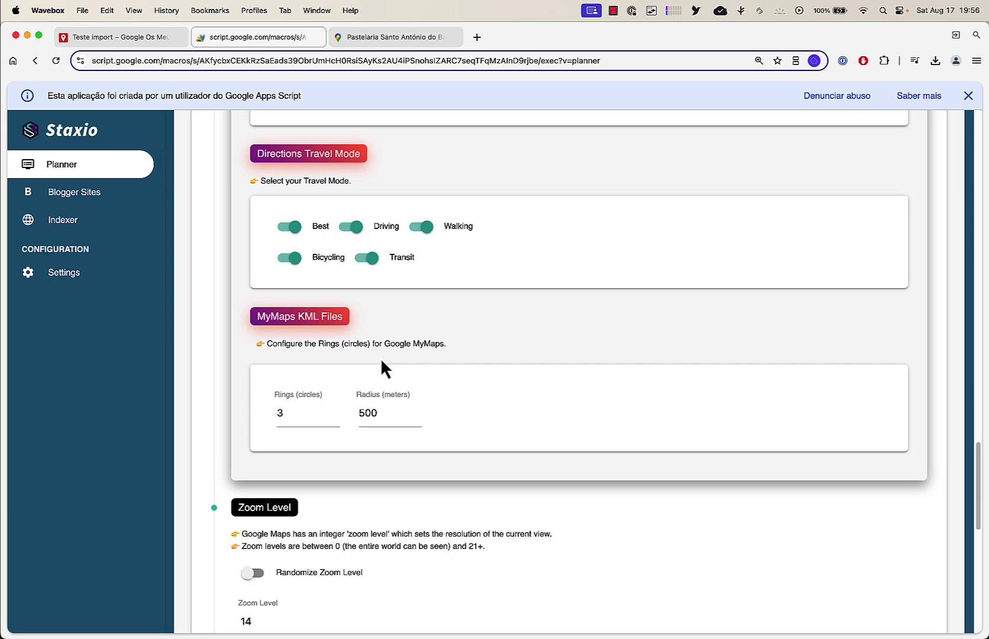
pyautogui.moveTo(980, 495); pyautogui.dragTo(980, 528)
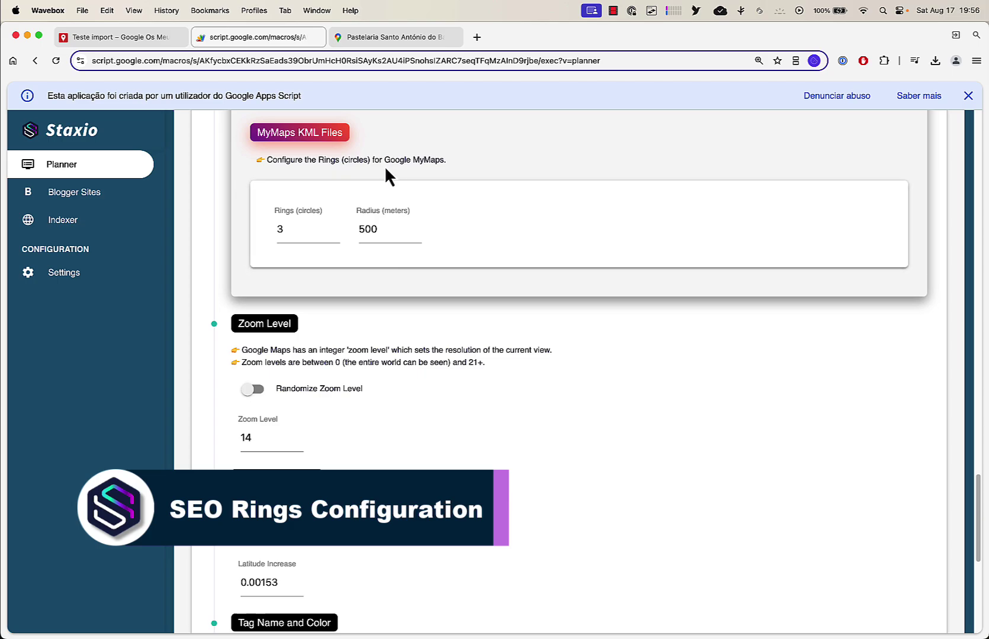
pyautogui.click(312, 228)
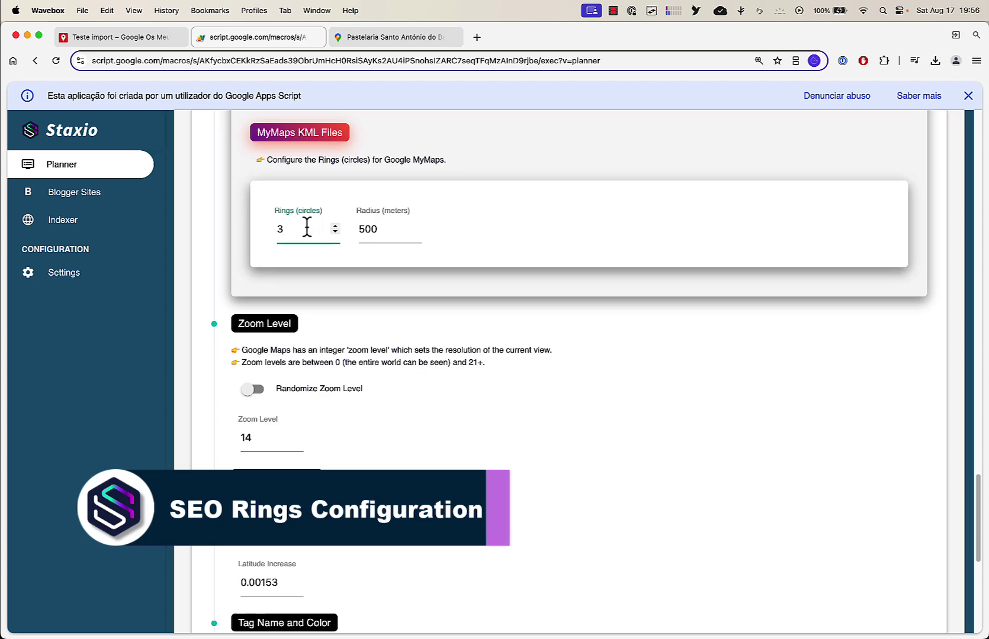
pyautogui.moveTo(336, 226); pyautogui.dragTo(336, 227)
pyautogui.click(336, 232)
pyautogui.click(336, 231)
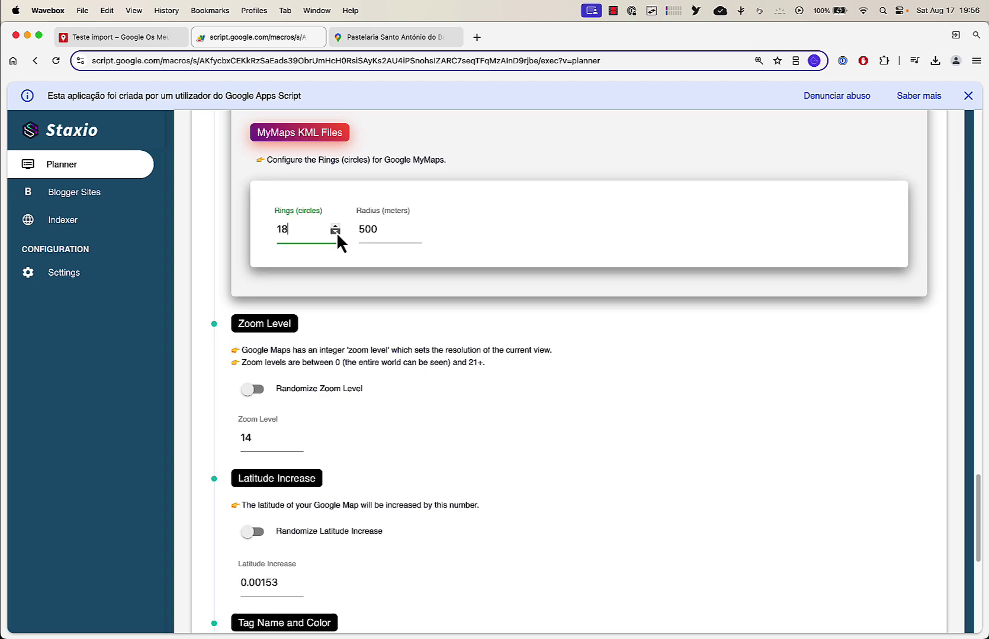
pyautogui.click(337, 232)
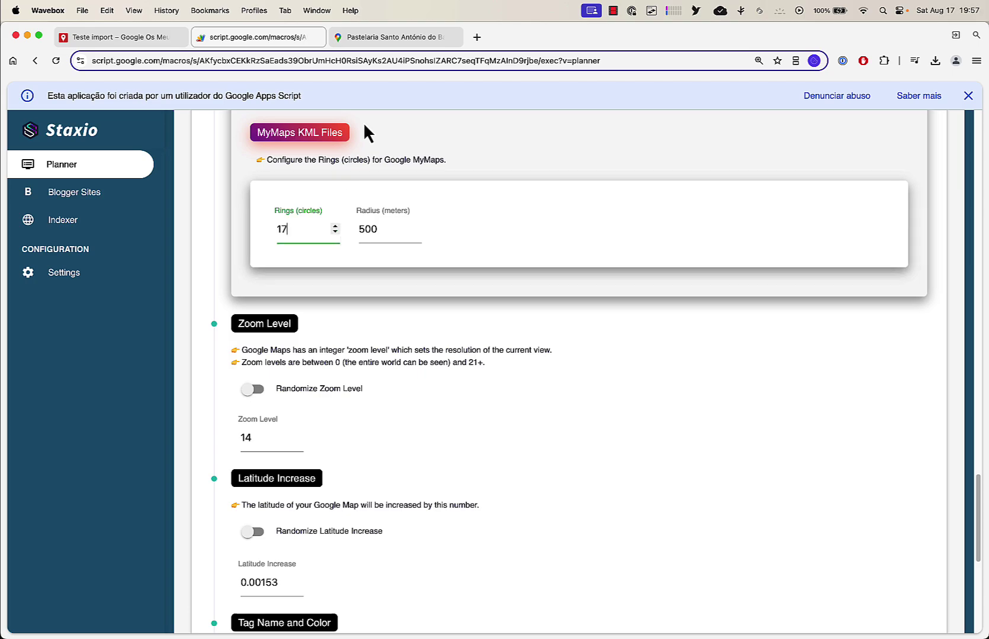
# Examine the full extent of the rings on the Teste import map in Google My Maps and return to Staxio
pyautogui.click(137, 37)
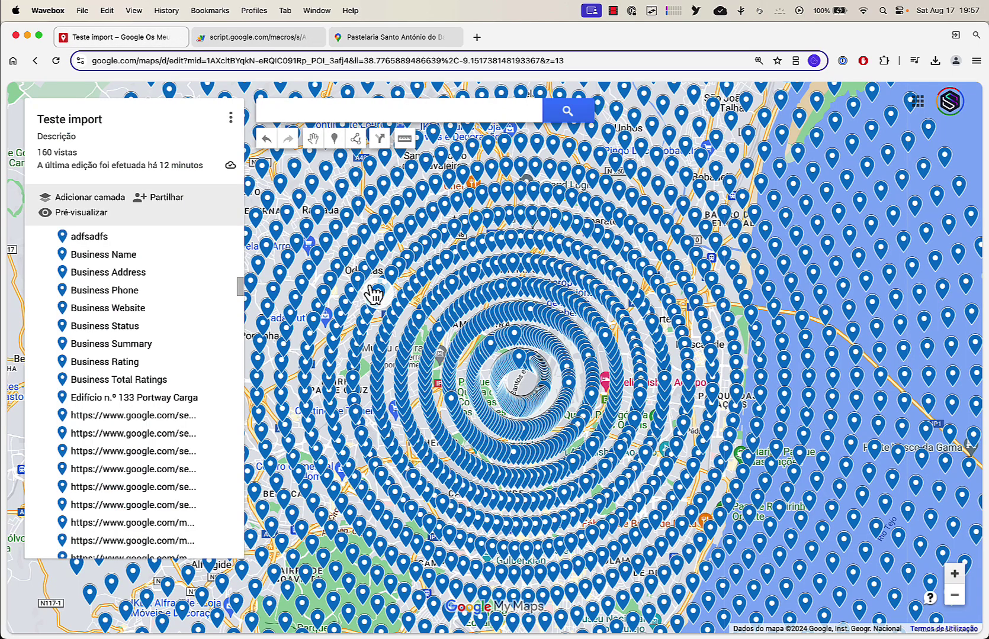
pyautogui.click(957, 596)
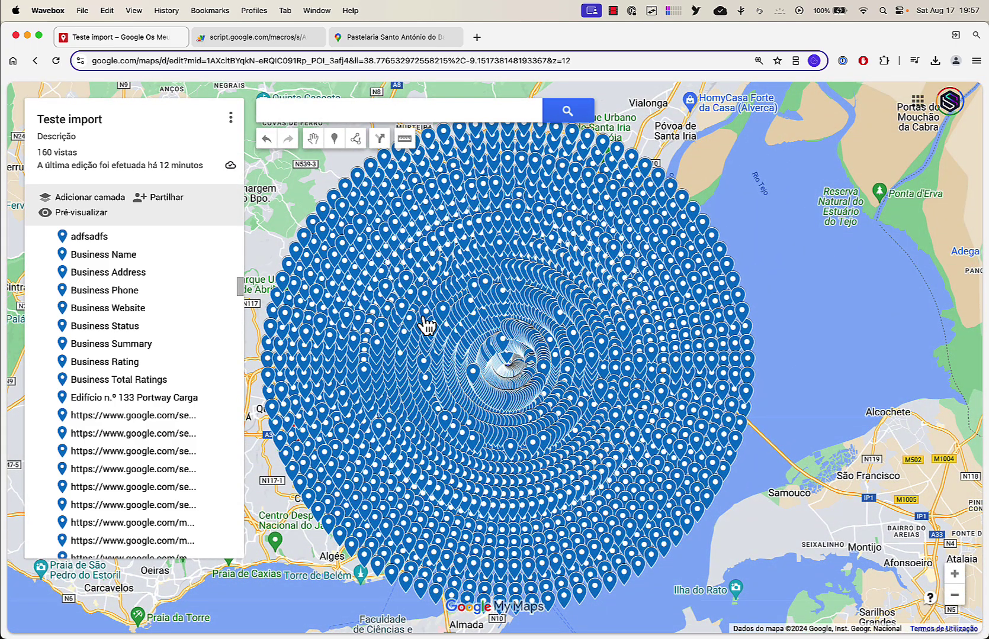
pyautogui.click(282, 38)
# Set the number of rings for the MyMaps KML files to 5
pyautogui.doubleClick(282, 229)
pyautogui.write('17')
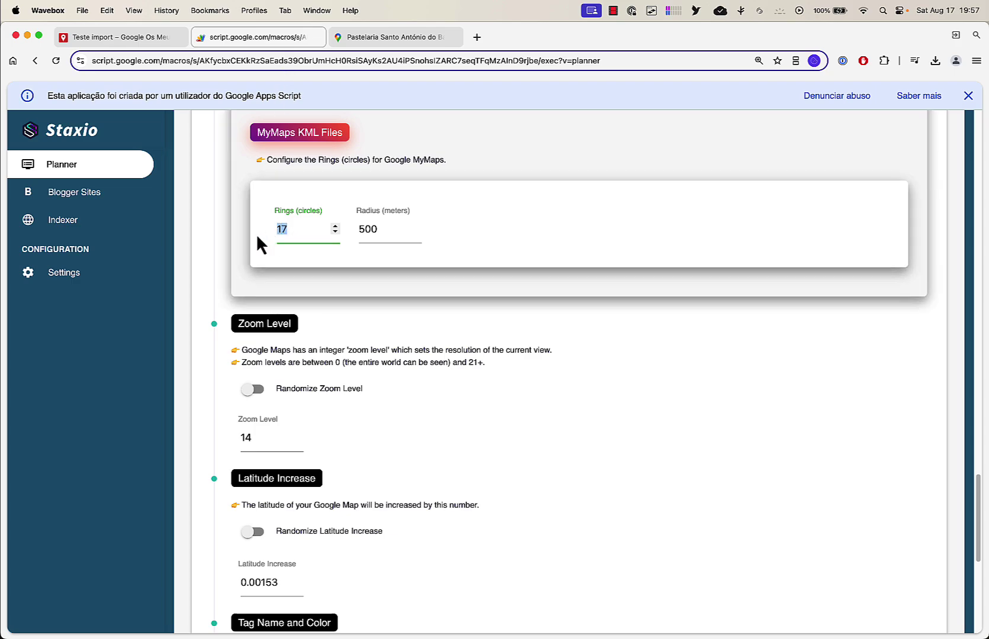
pyautogui.write('5')
# Switch to the Teste import map in Google My Maps and examine its inner rings up close
pyautogui.click(134, 38)
pyautogui.click(954, 578)
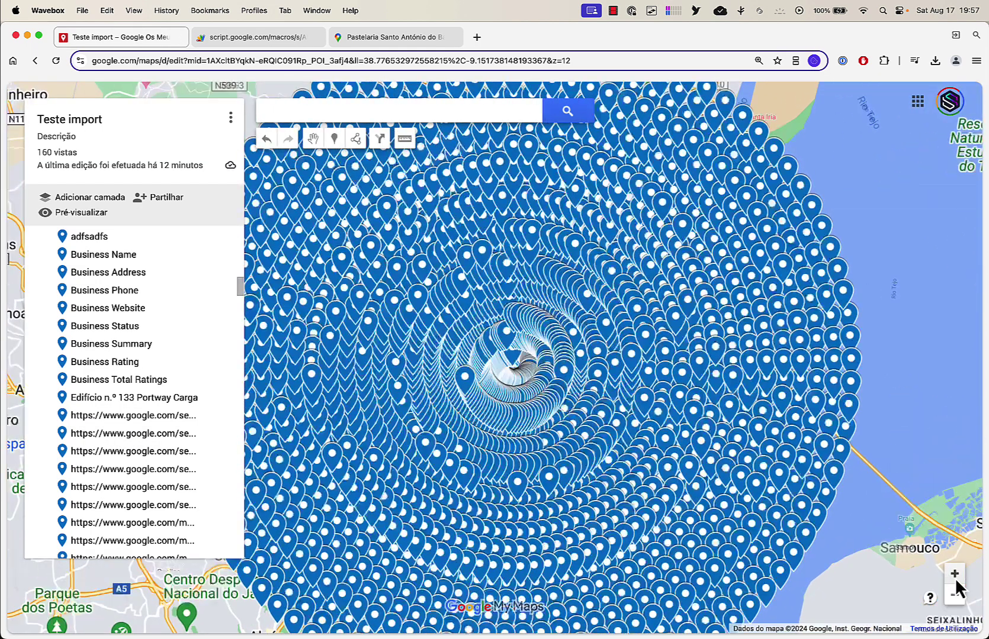
pyautogui.click(954, 575)
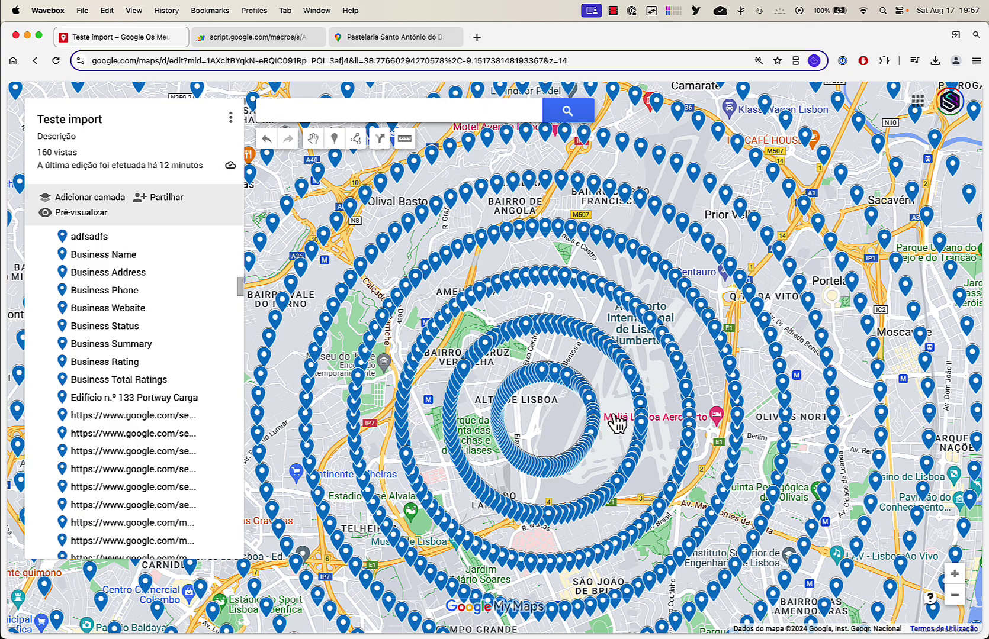
# Return to Staxio's Maps Builder and build the map with the current settings
pyautogui.click(266, 39)
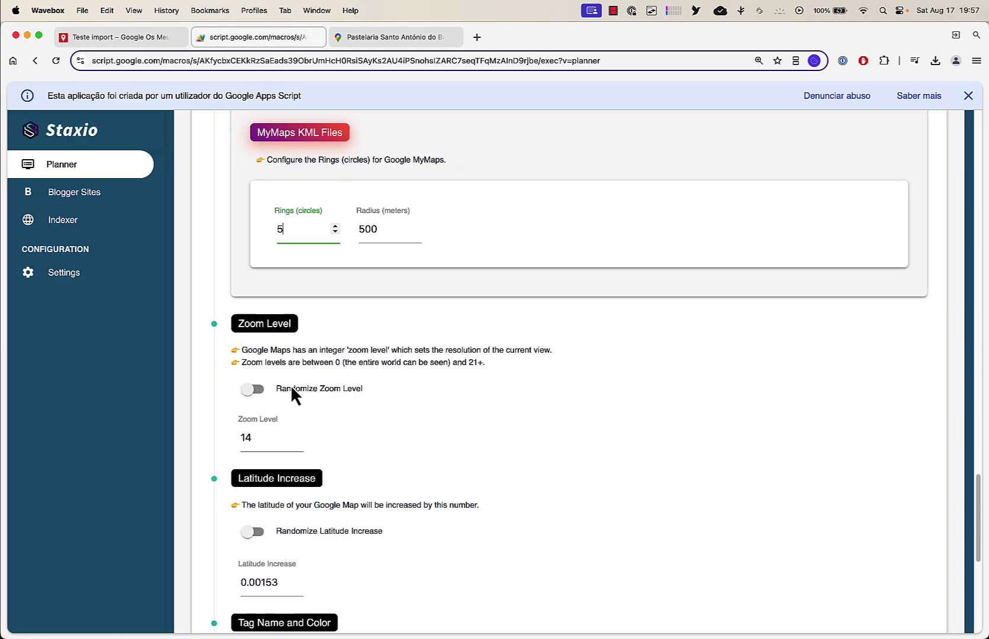
pyautogui.scroll(-7, 365, 363)
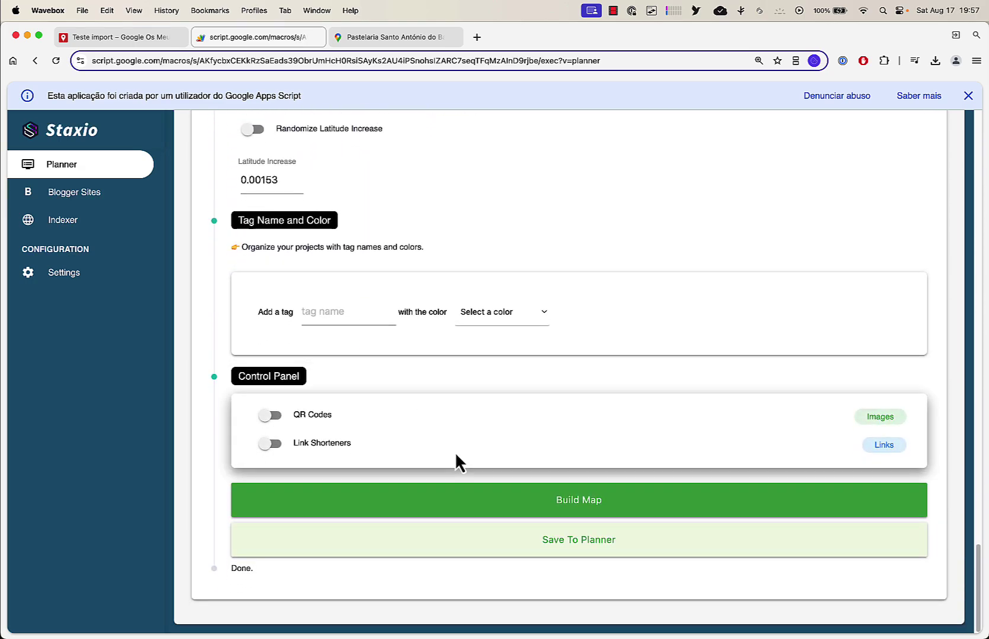
pyautogui.click(465, 500)
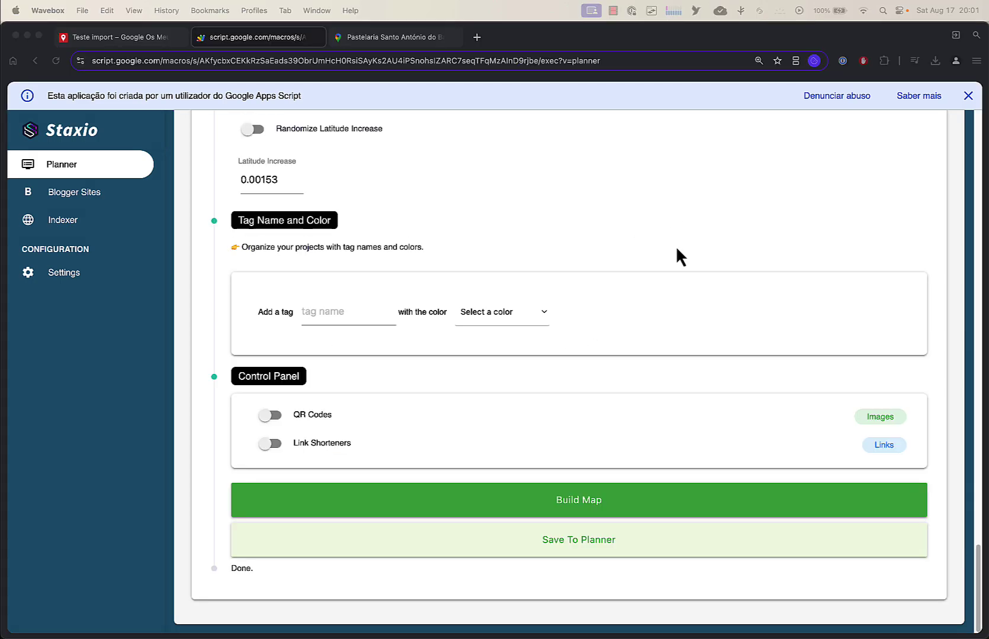
# Open the built Maps project's Google Drive folder and select the "Pastelaria Santo António do Bairro KML with Rings.kml" file
pyautogui.scroll(20, 676, 250)
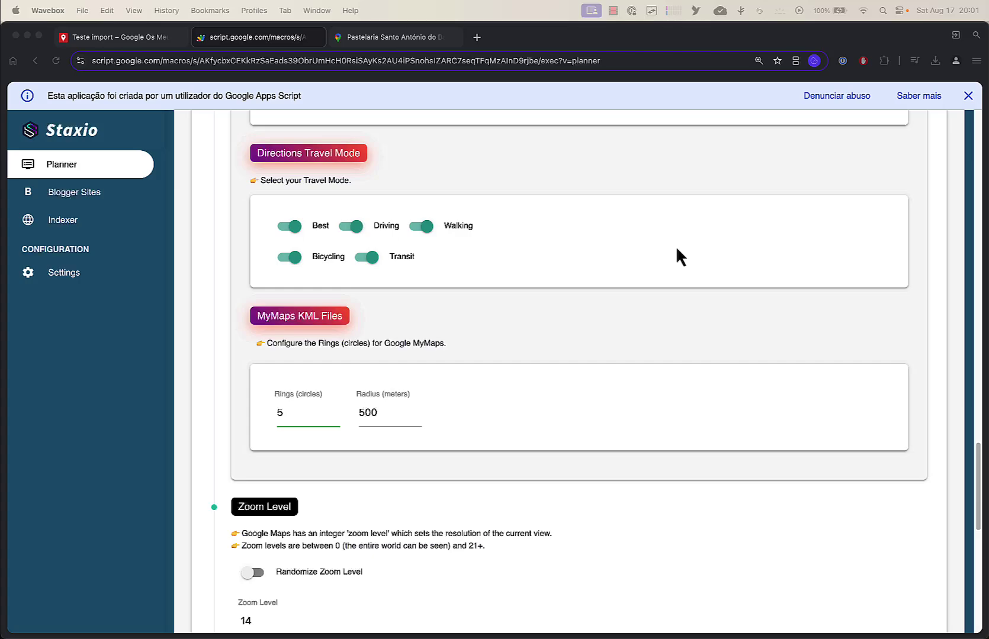
pyautogui.scroll(15, 676, 246)
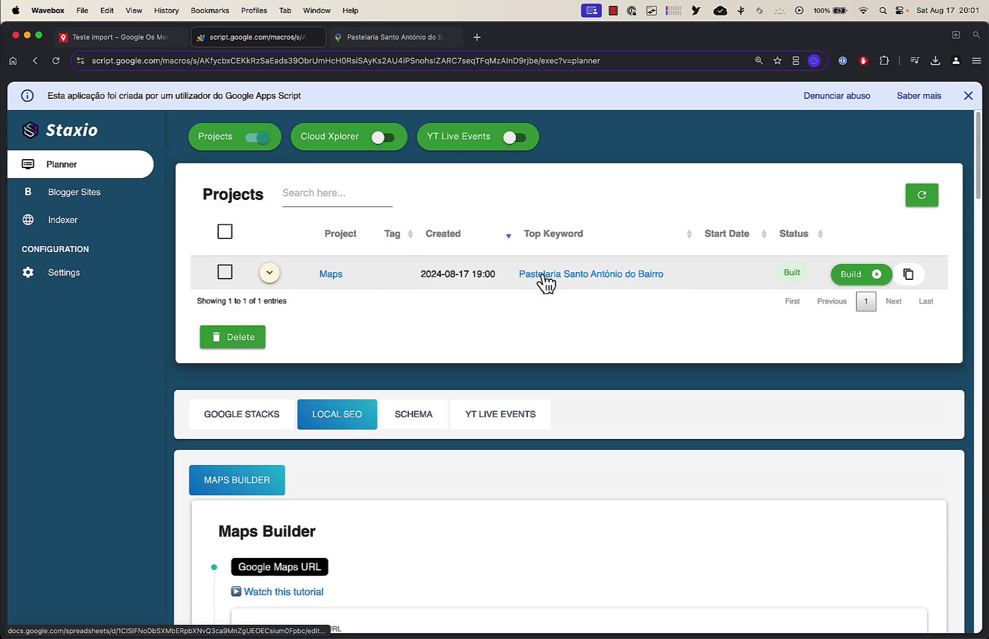
pyautogui.click(334, 276)
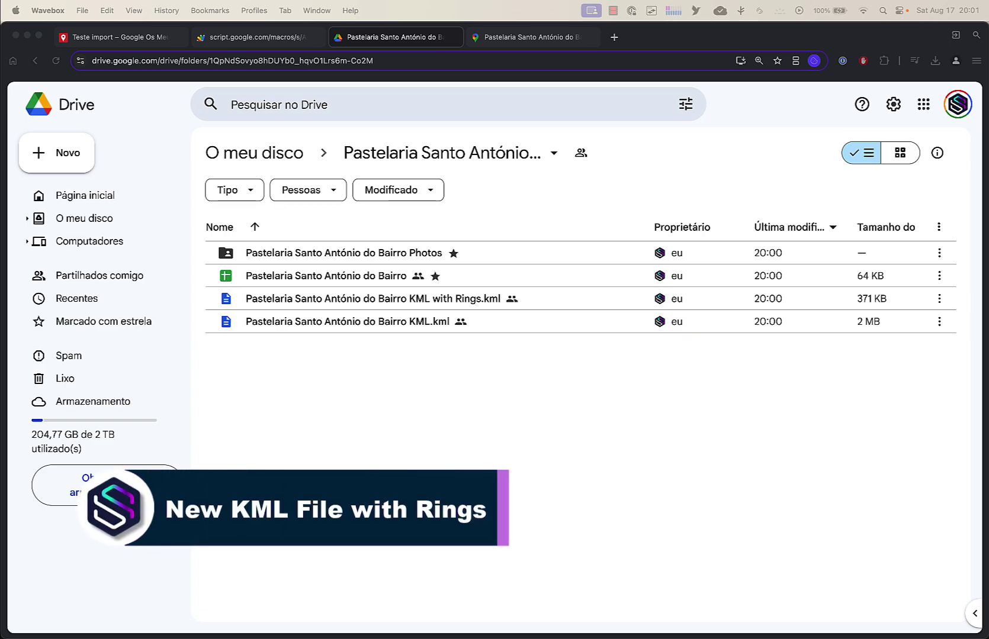
pyautogui.click(489, 299)
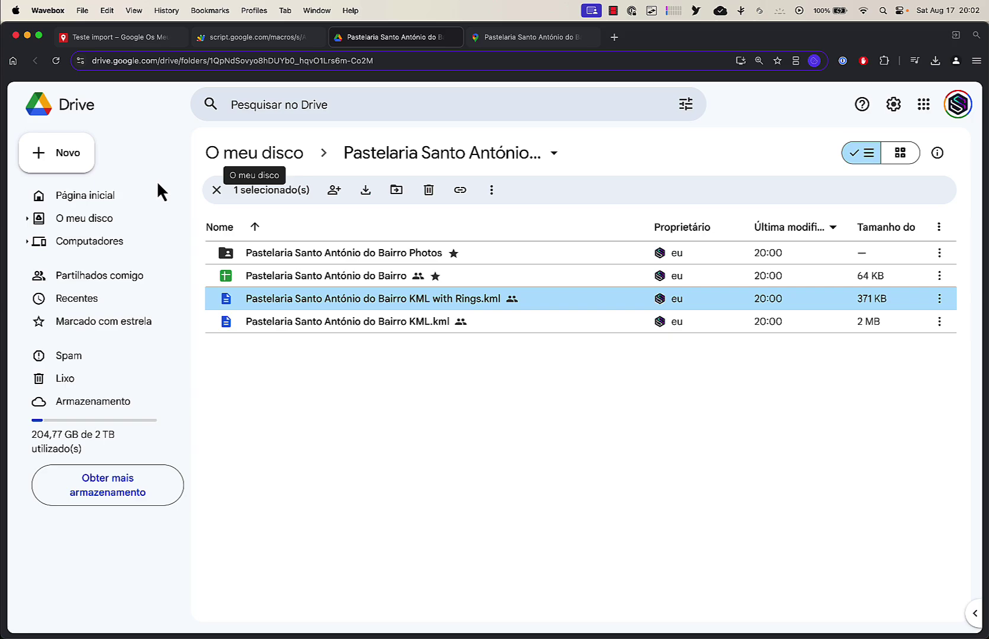
# Create a shared Google My Maps map in the project folder and open the import dialog for its untitled layer
pyautogui.click(81, 171)
pyautogui.moveTo(154, 334)
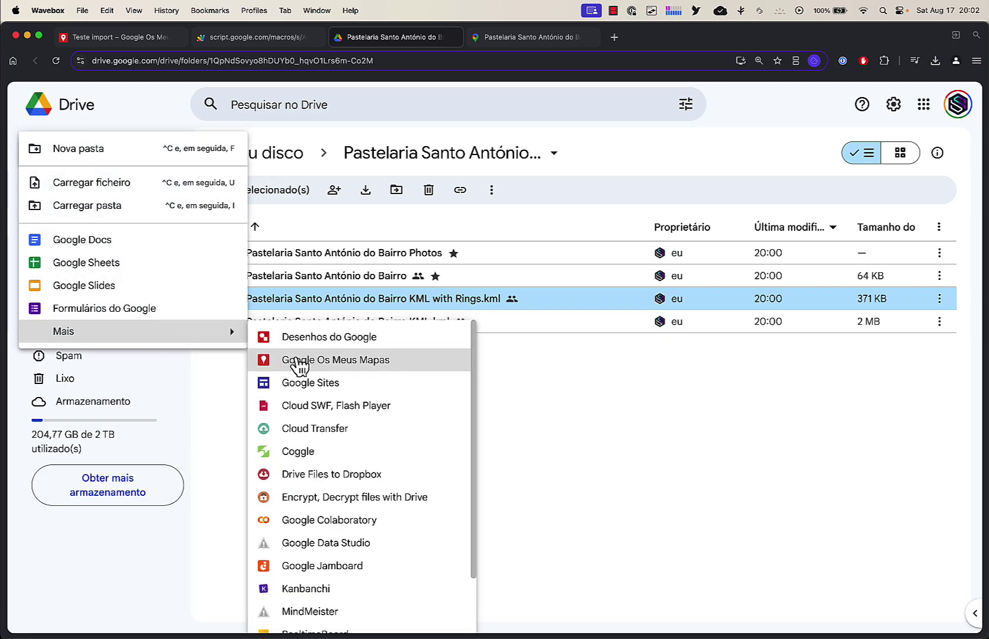
pyautogui.click(327, 361)
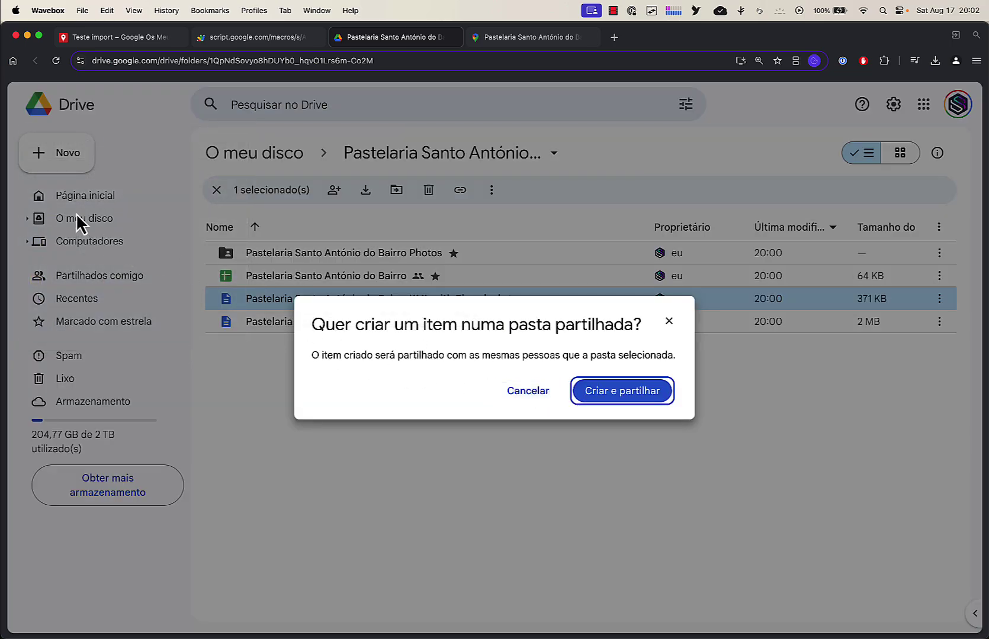
pyautogui.click(598, 398)
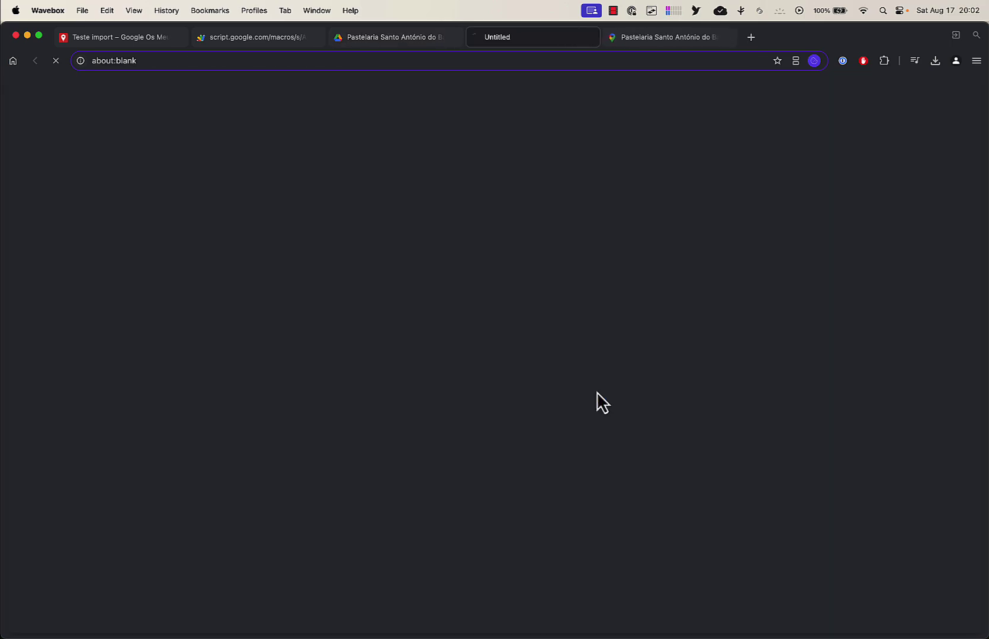
pyautogui.click(629, 419)
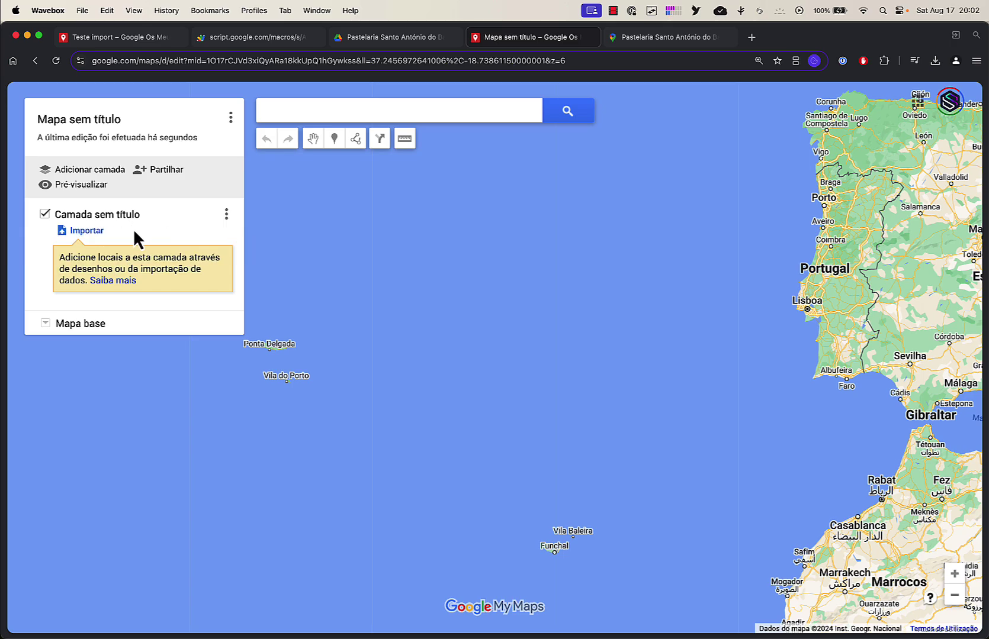
pyautogui.click(97, 232)
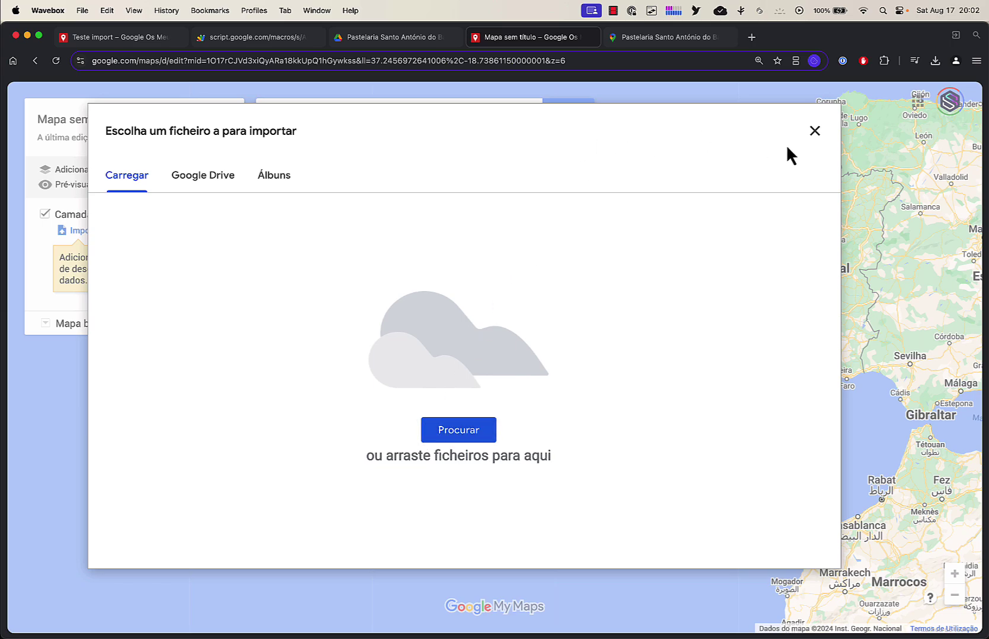
# Download the "Pastelaria Santo António do Bairro KML with Rings.kml" and "Pastelaria Santo António do Bairro KML.kml" files from the Google Drive folder
pyautogui.click(379, 37)
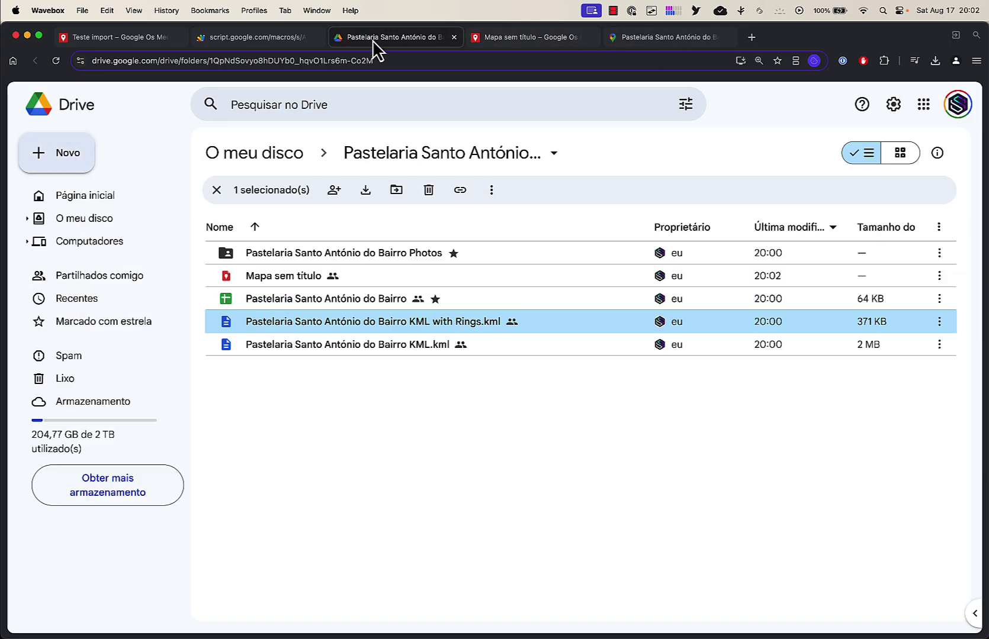
pyautogui.rightClick(452, 322)
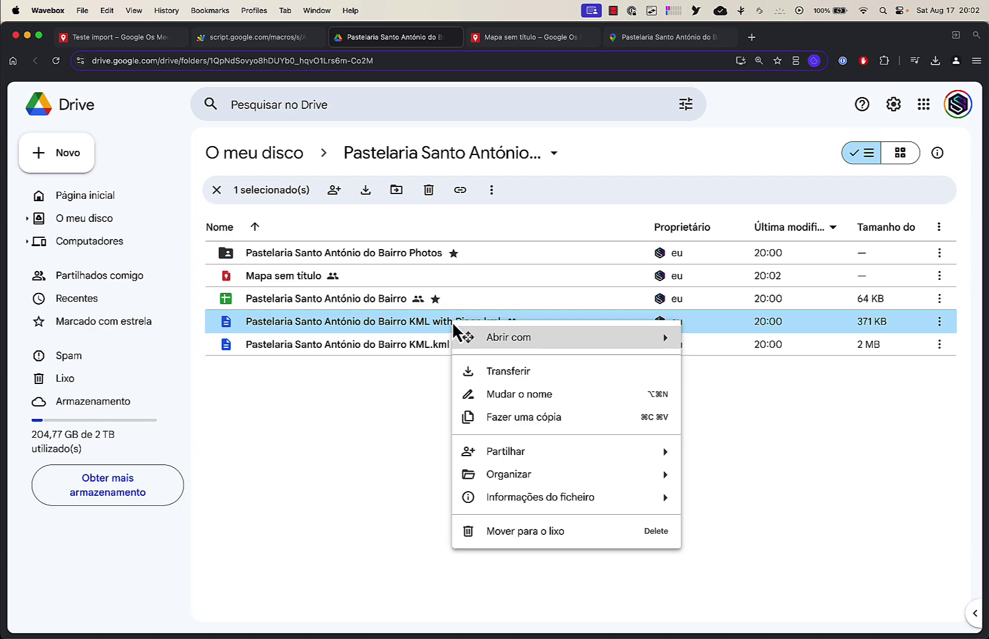
pyautogui.click(495, 373)
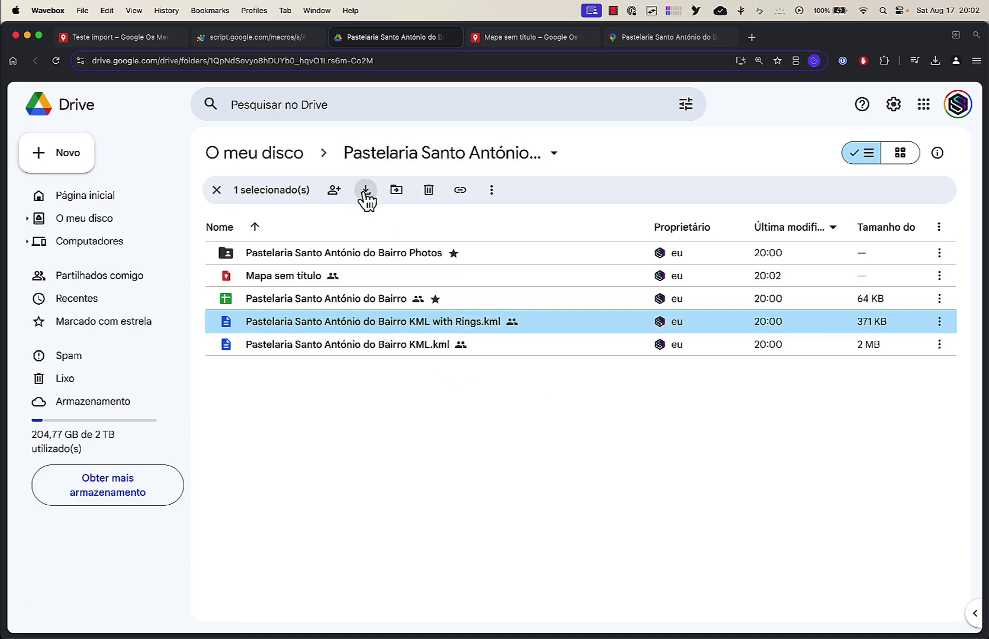
pyautogui.click(337, 348)
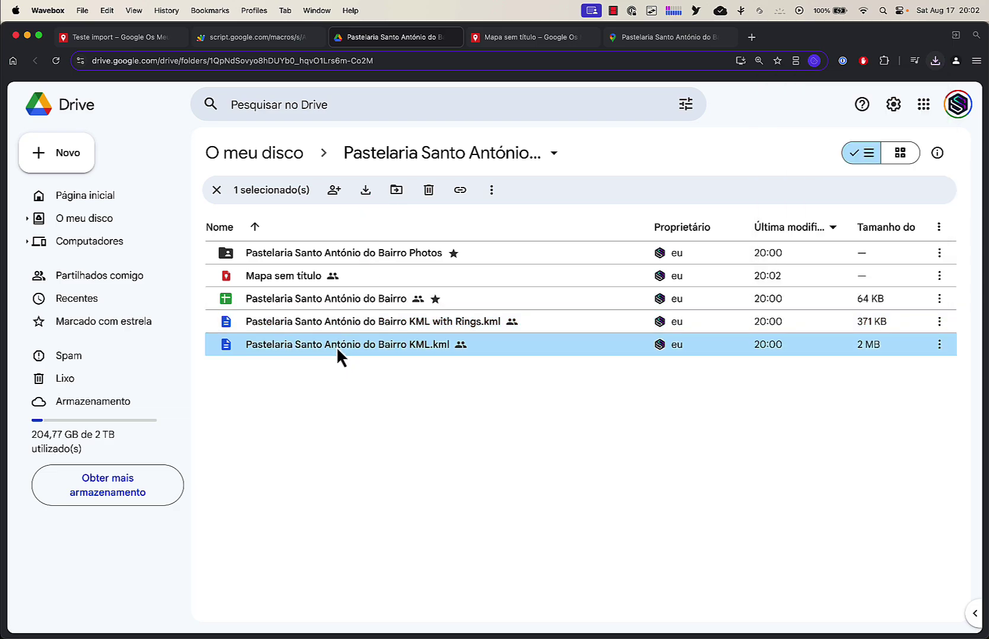
pyautogui.click(364, 193)
# Switch back to the untitled Google My Maps map and import "Pastelaria Santo António do Bairro KML.kml" from Downloads into its layer
pyautogui.click(502, 40)
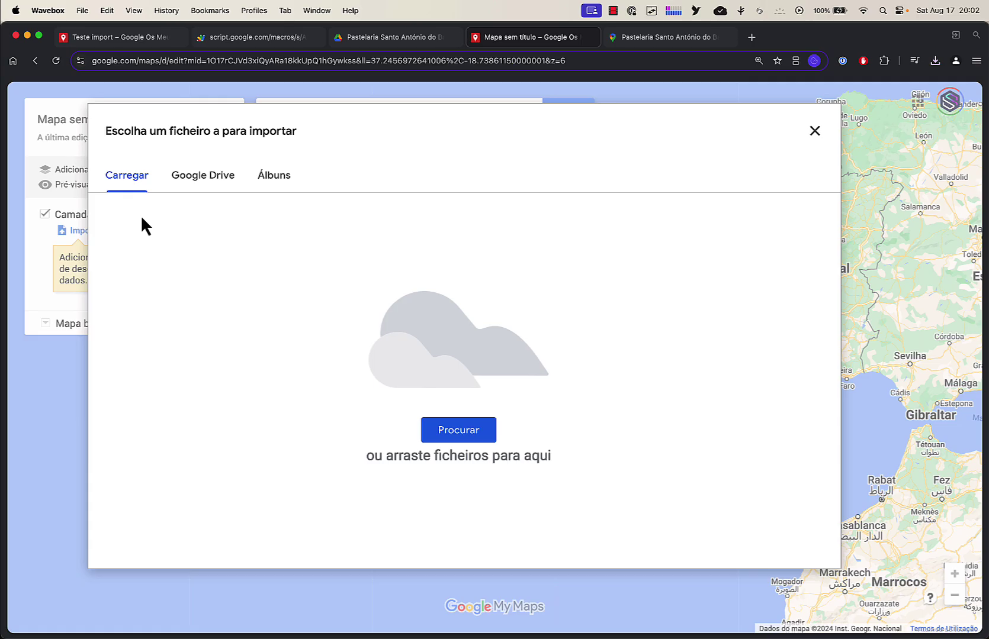
pyautogui.click(453, 436)
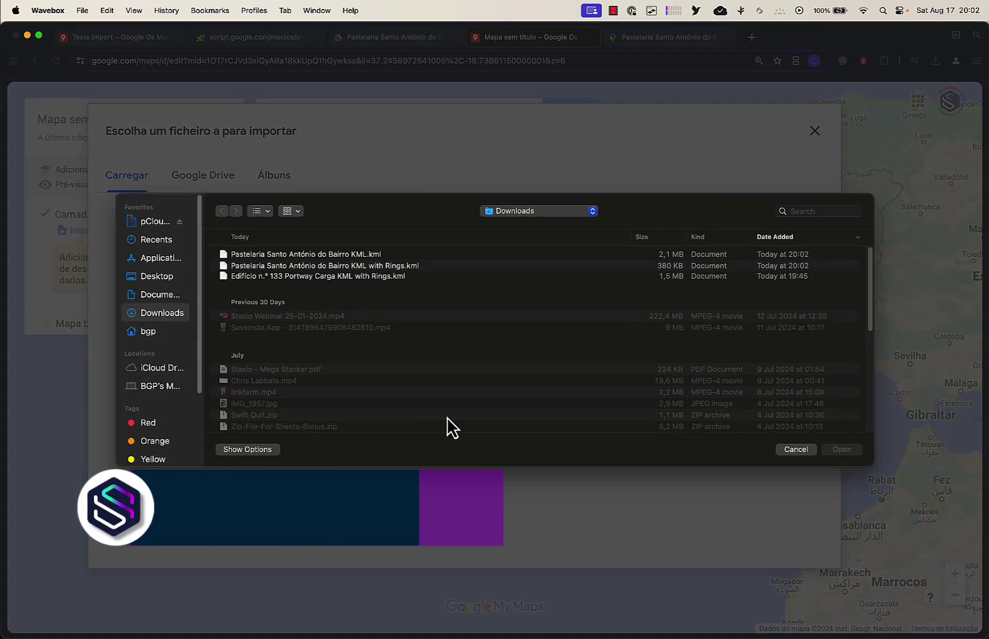
pyautogui.click(396, 259)
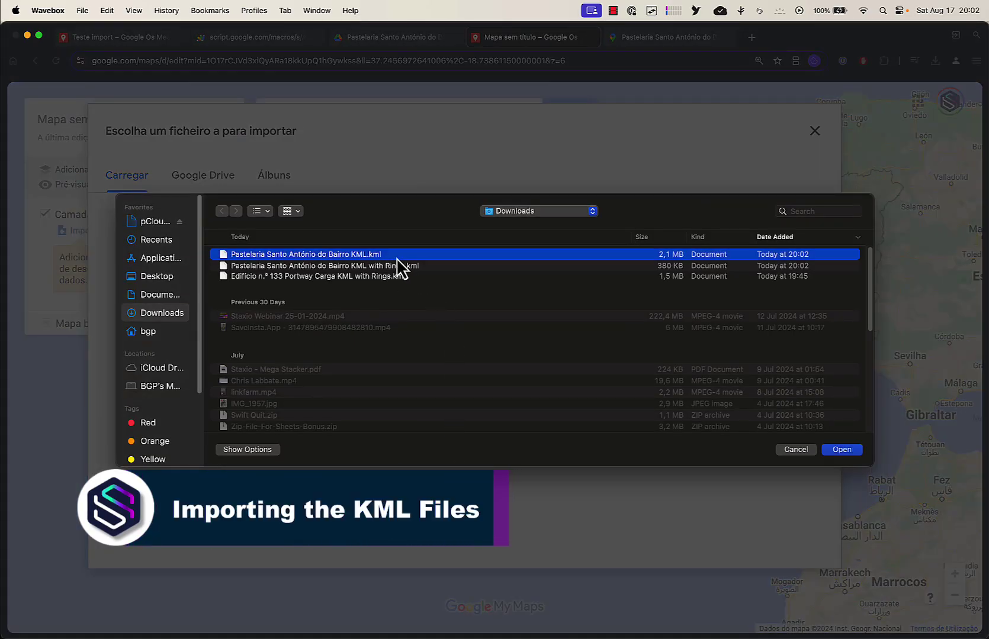
pyautogui.click(841, 450)
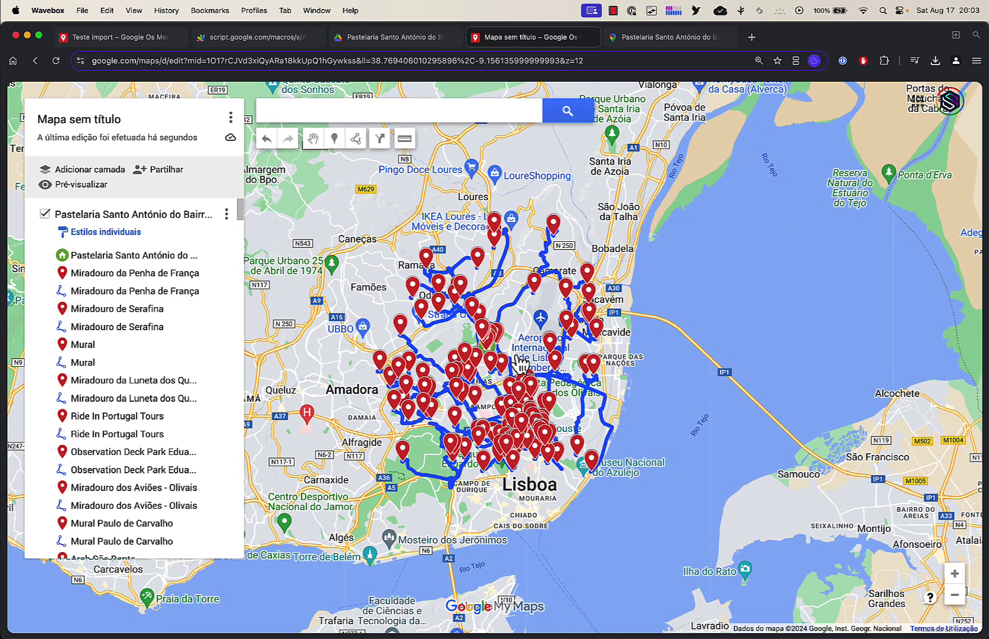
# Examine the imported business marker and the details of the Miradouro da Penha de França, Miradouro de Serafina and Mural places and routes
pyautogui.click(76, 256)
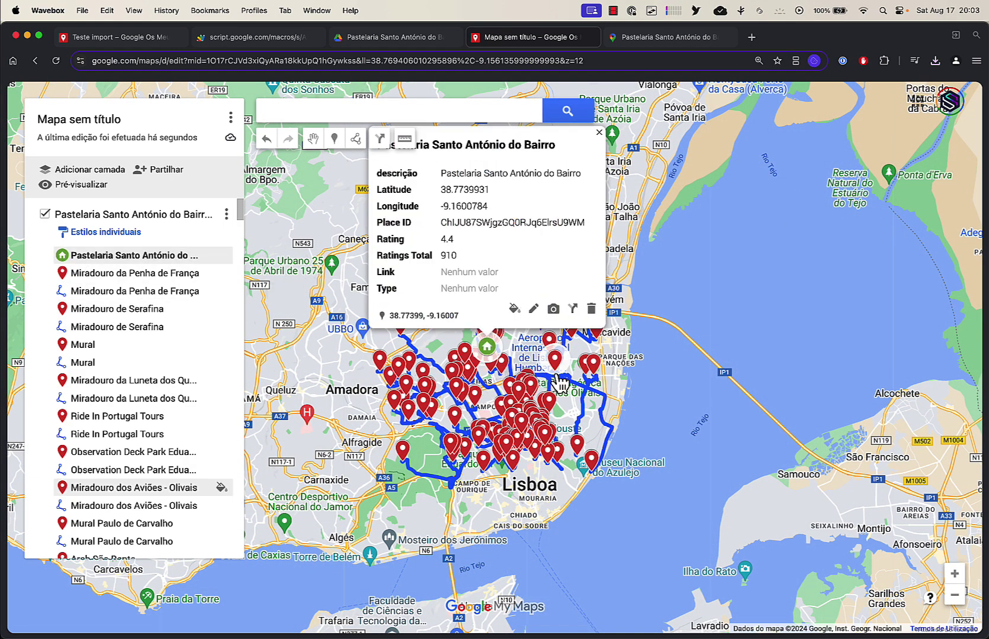
pyautogui.click(959, 582)
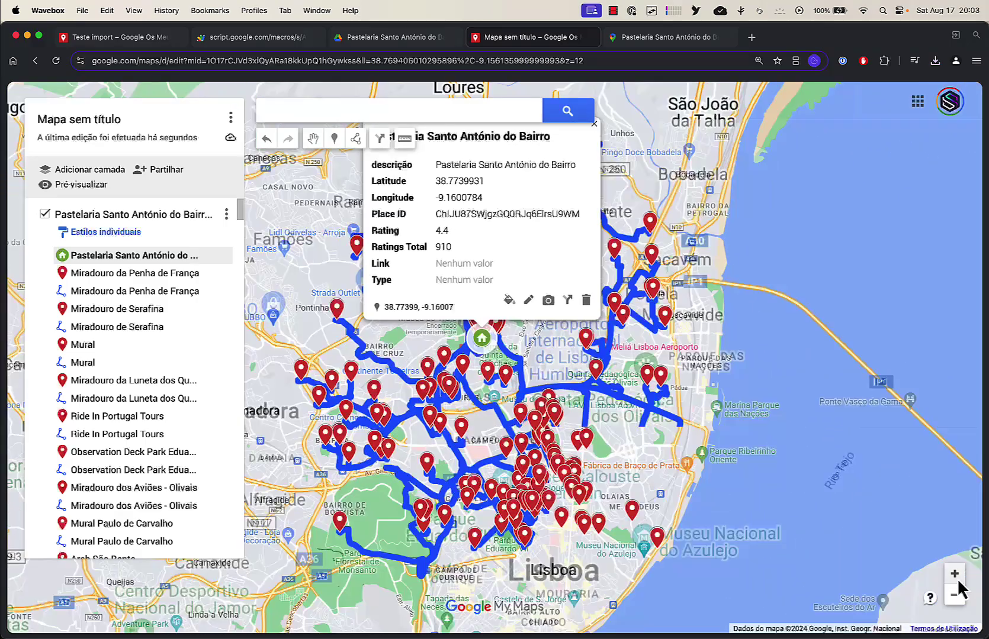
pyautogui.click(142, 272)
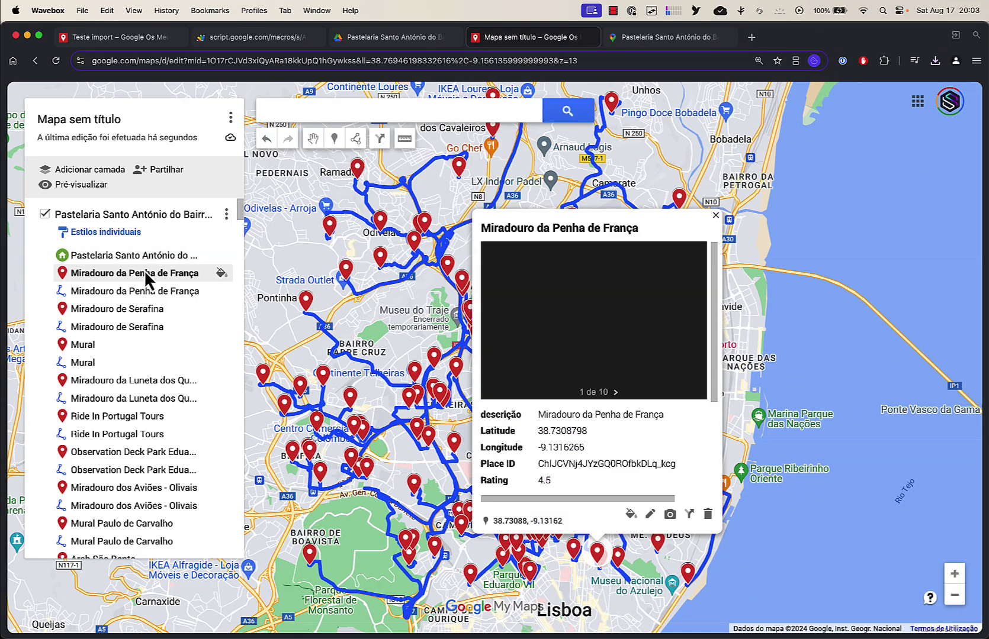
pyautogui.click(185, 291)
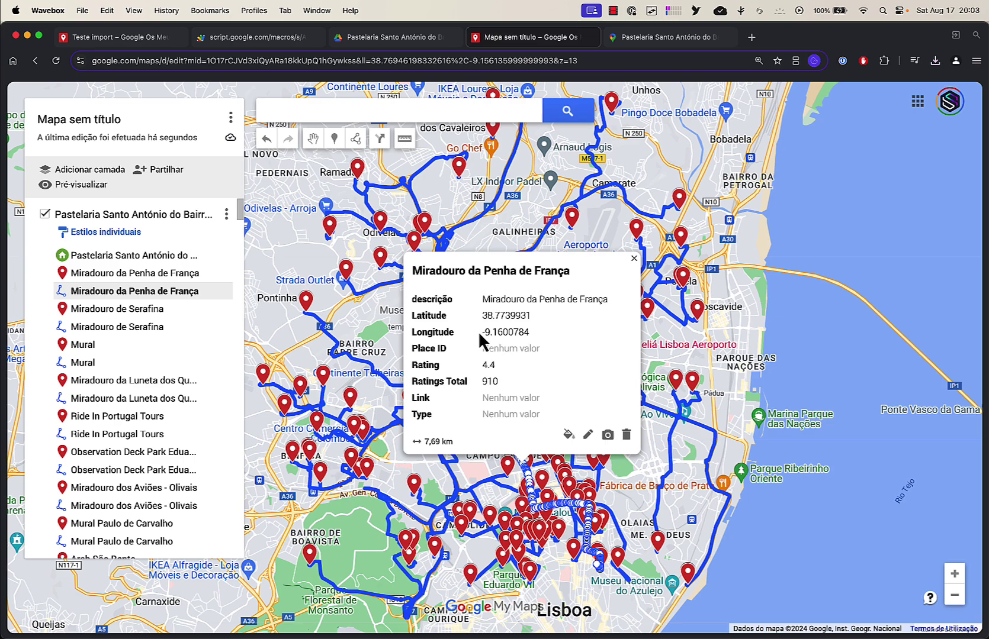
pyautogui.click(186, 254)
pyautogui.click(172, 273)
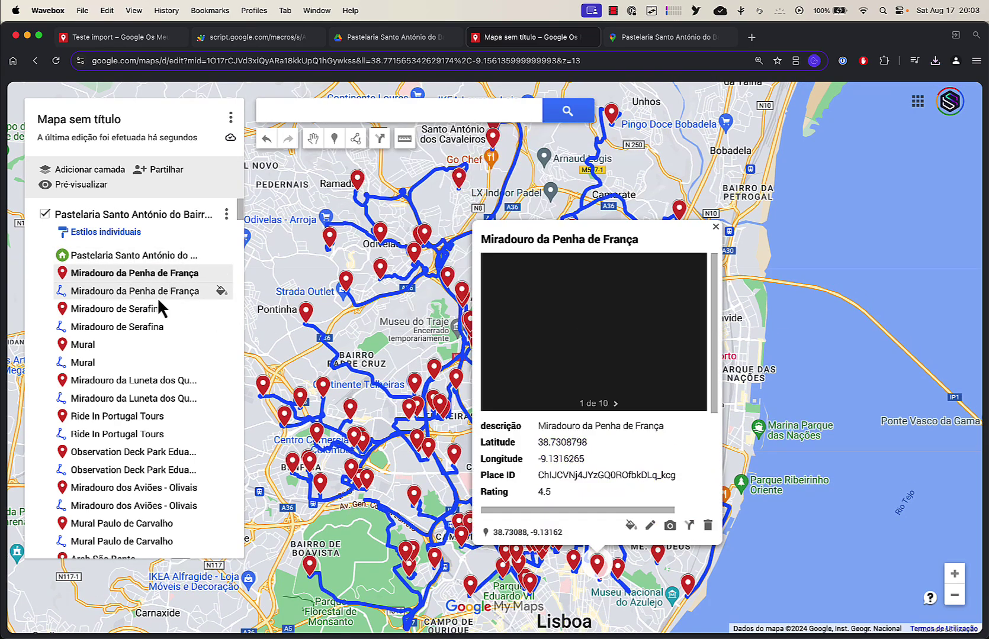
pyautogui.click(157, 297)
pyautogui.click(145, 326)
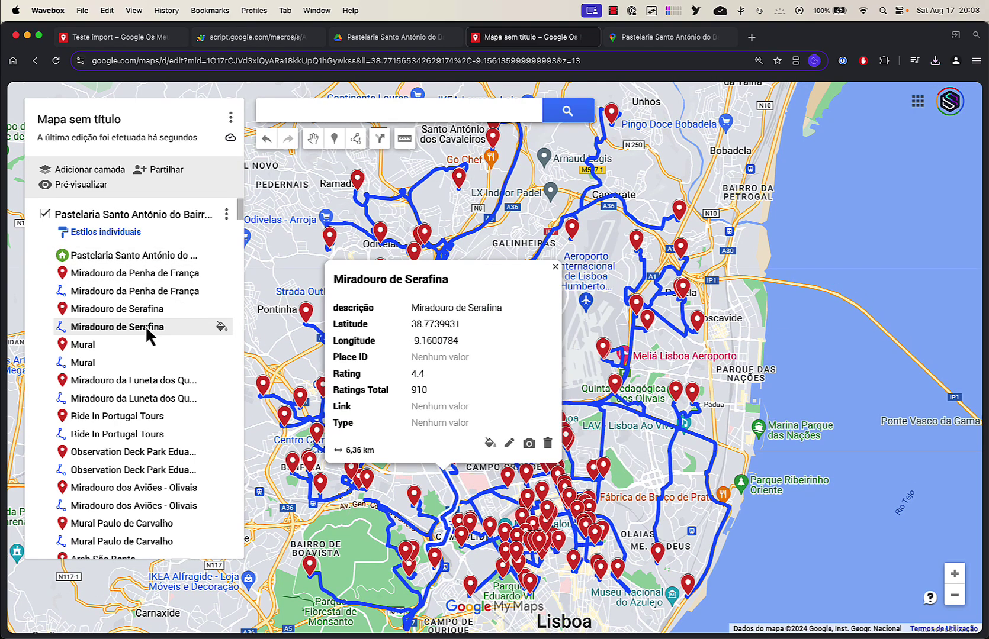
pyautogui.click(136, 372)
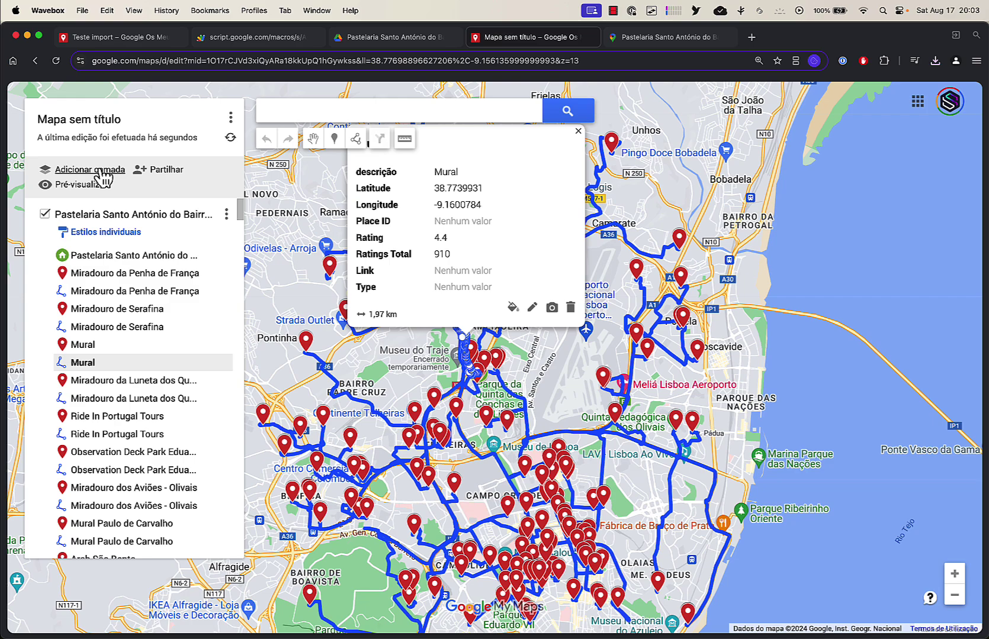
# Add a new layer to the map and import "Pastelaria Santo António do Bairro KML with Rings.kml" into it
pyautogui.click(101, 171)
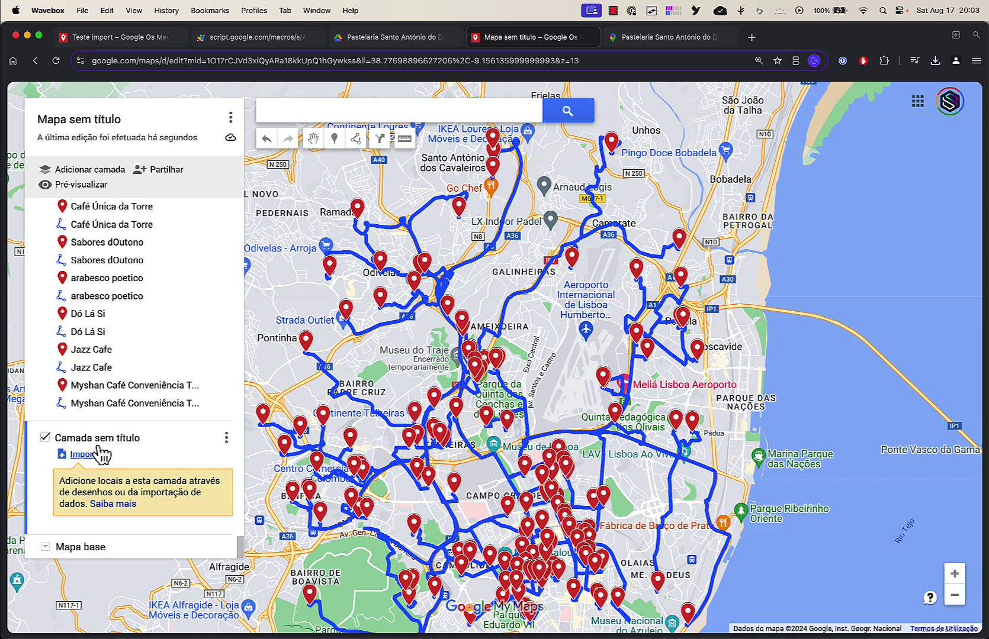
pyautogui.click(87, 454)
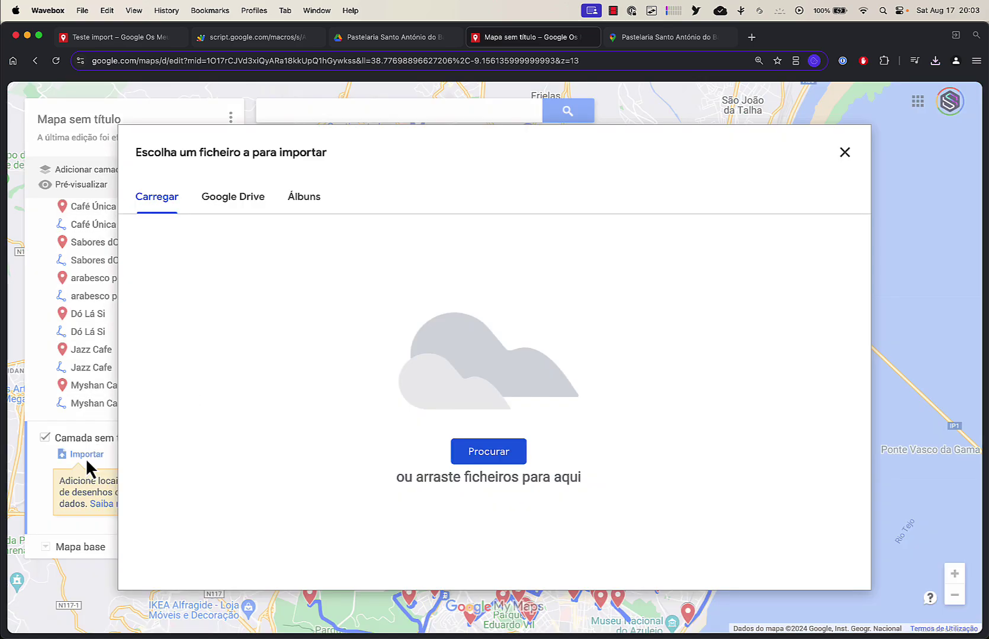
pyautogui.click(486, 454)
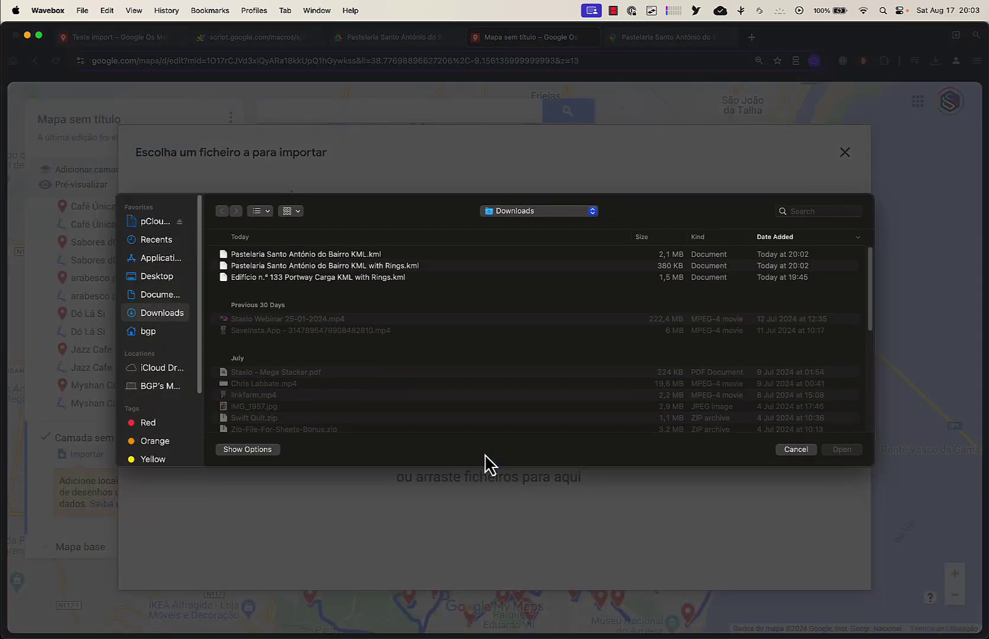
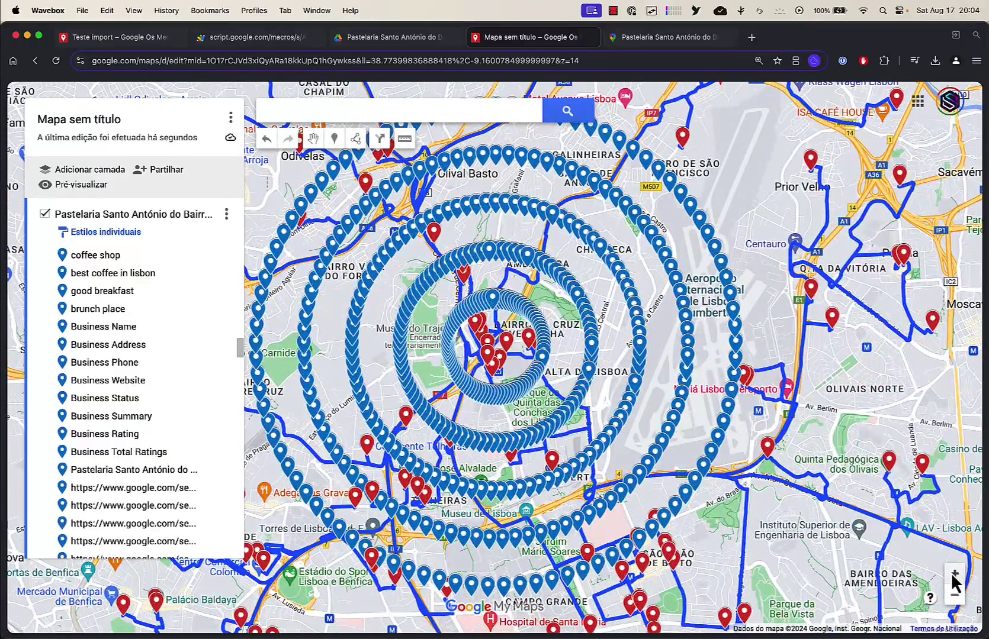
# Compare the two imported layers by toggling their visibility, leaving the places-and-routes layer hidden and only the rings layer shown
pyautogui.click(953, 573)
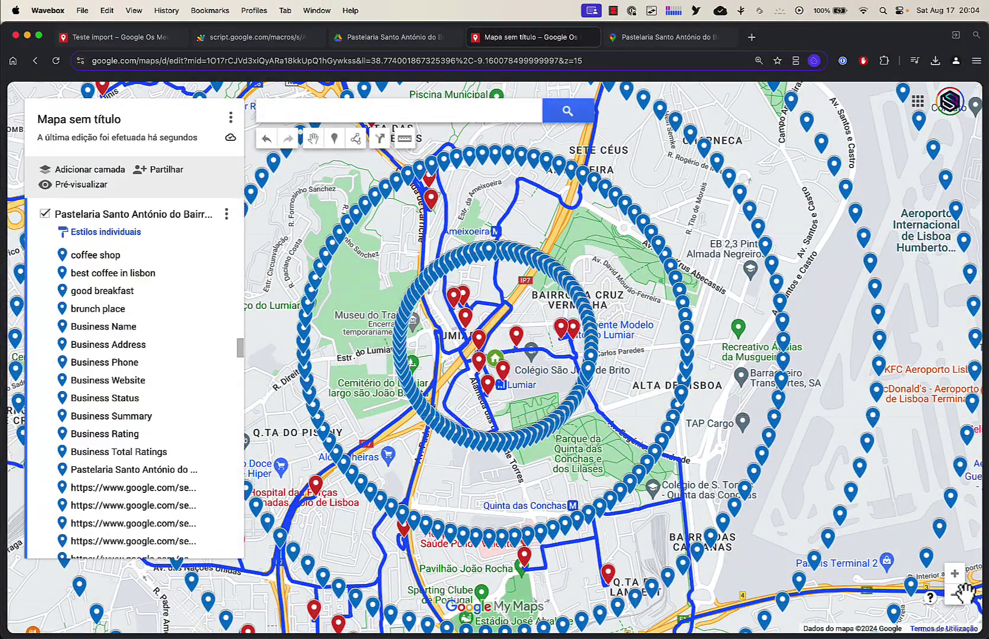
pyautogui.click(954, 594)
pyautogui.moveTo(240, 352); pyautogui.dragTo(231, 201)
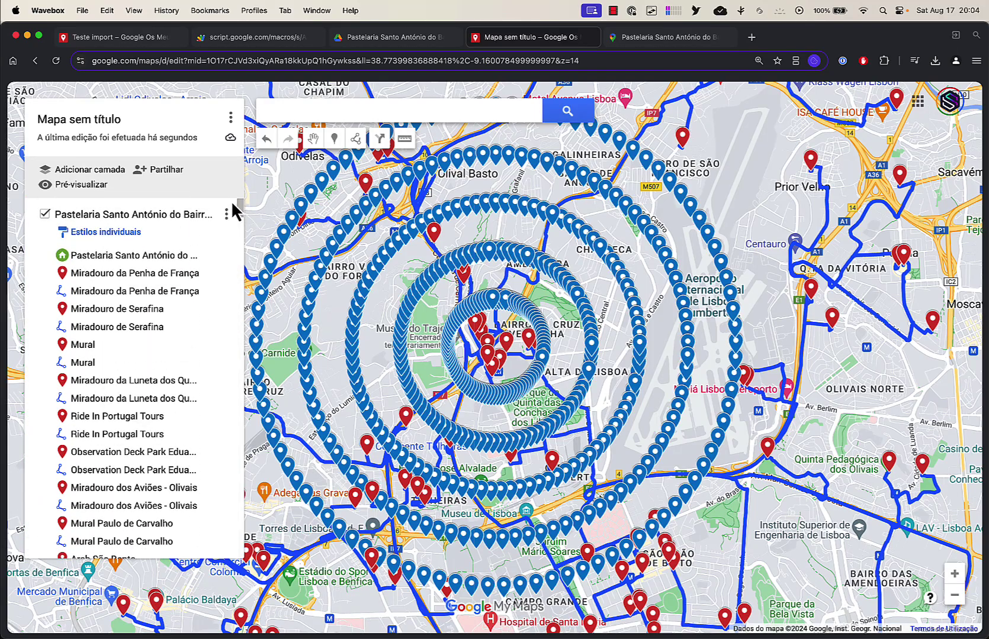
pyautogui.click(47, 215)
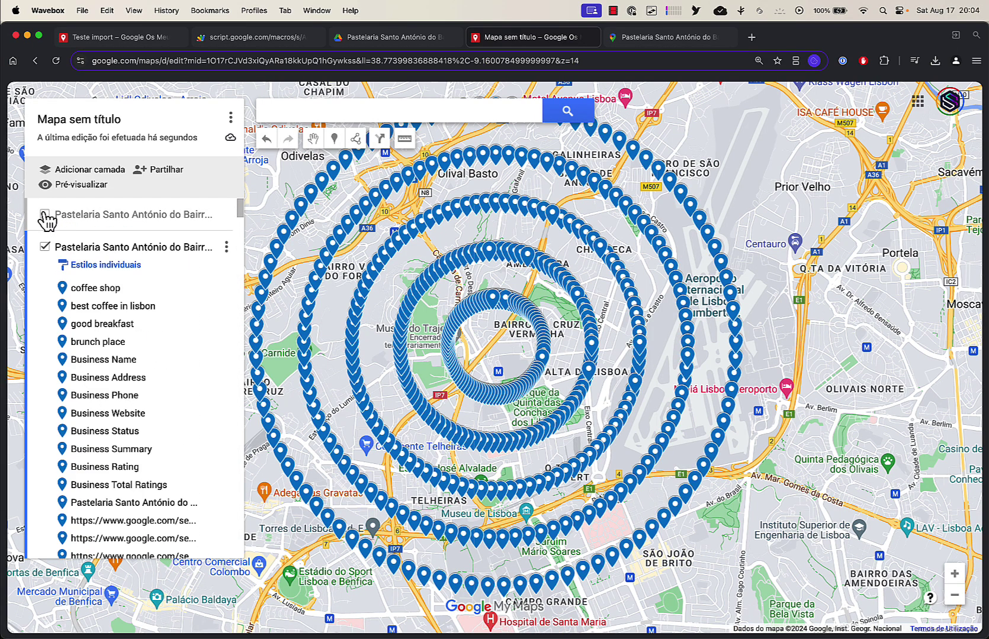
pyautogui.click(45, 215)
pyautogui.click(46, 215)
pyautogui.click(46, 216)
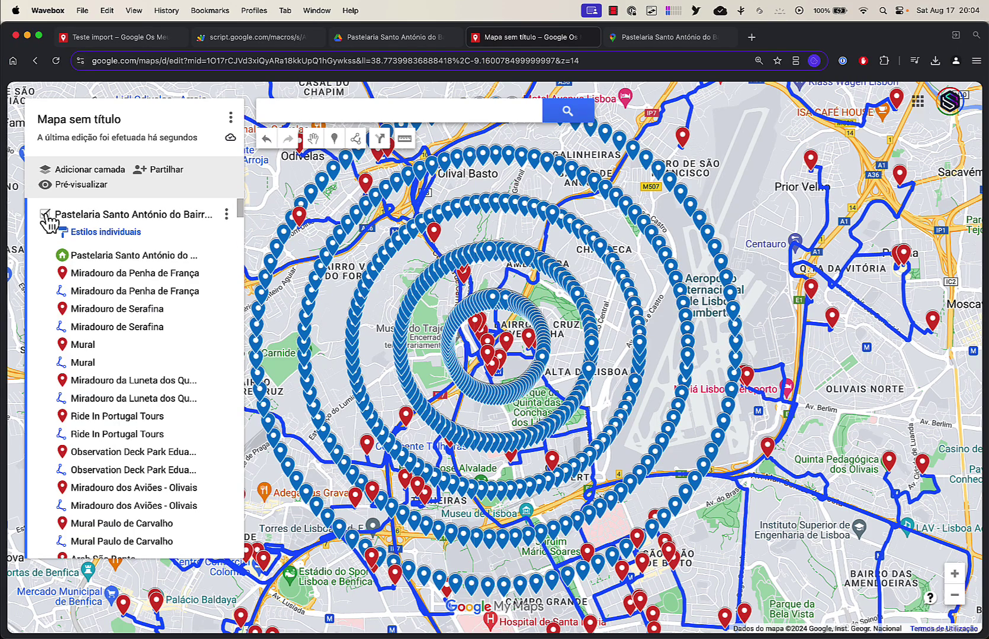
pyautogui.click(47, 215)
pyautogui.click(47, 247)
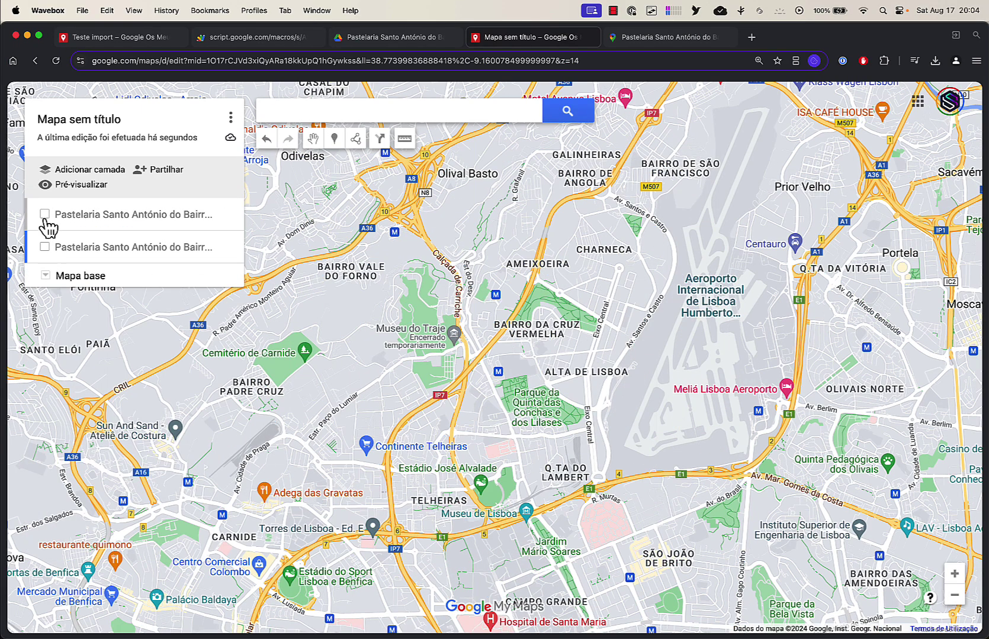
pyautogui.click(47, 217)
pyautogui.click(46, 216)
pyautogui.click(47, 247)
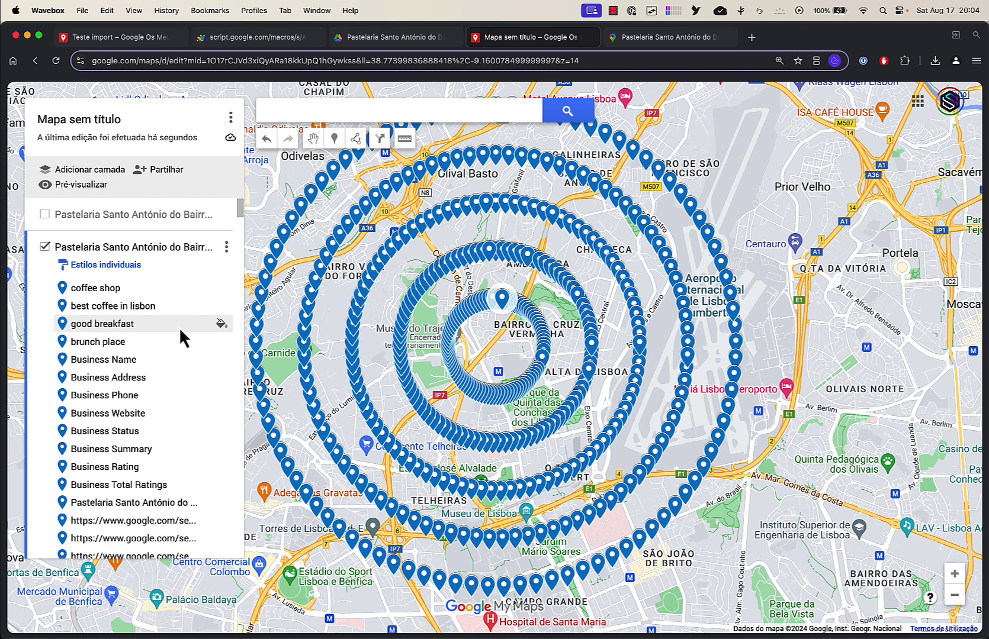
# Examine the rings layer's business pins, from Business Name and Business Address through Business Website and Business Summary to Business Total Ratings
pyautogui.scroll(-3, 241, 215)
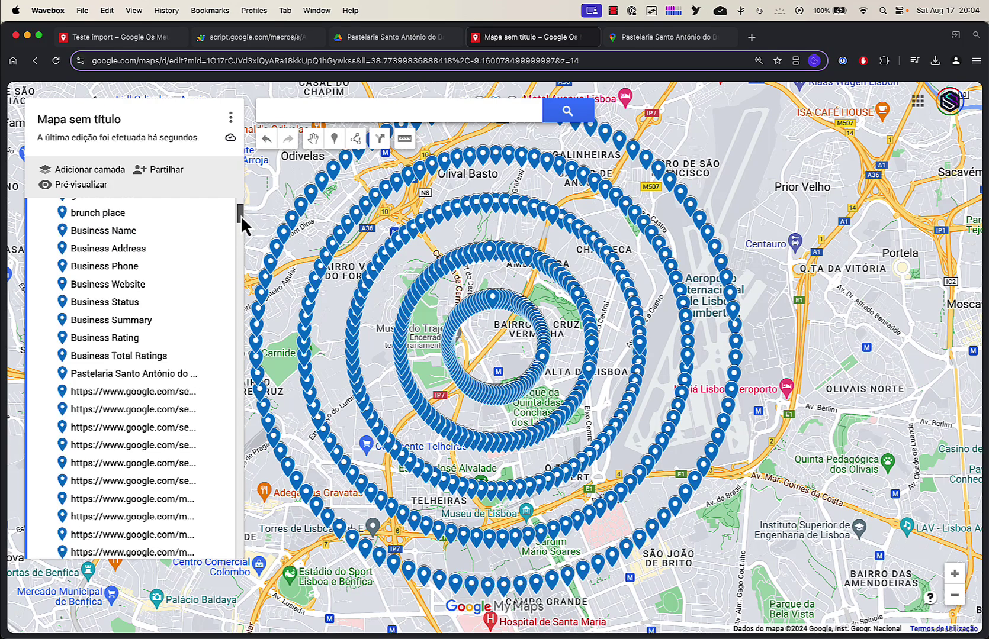
pyautogui.scroll(-1, 240, 217)
pyautogui.scroll(1, 239, 219)
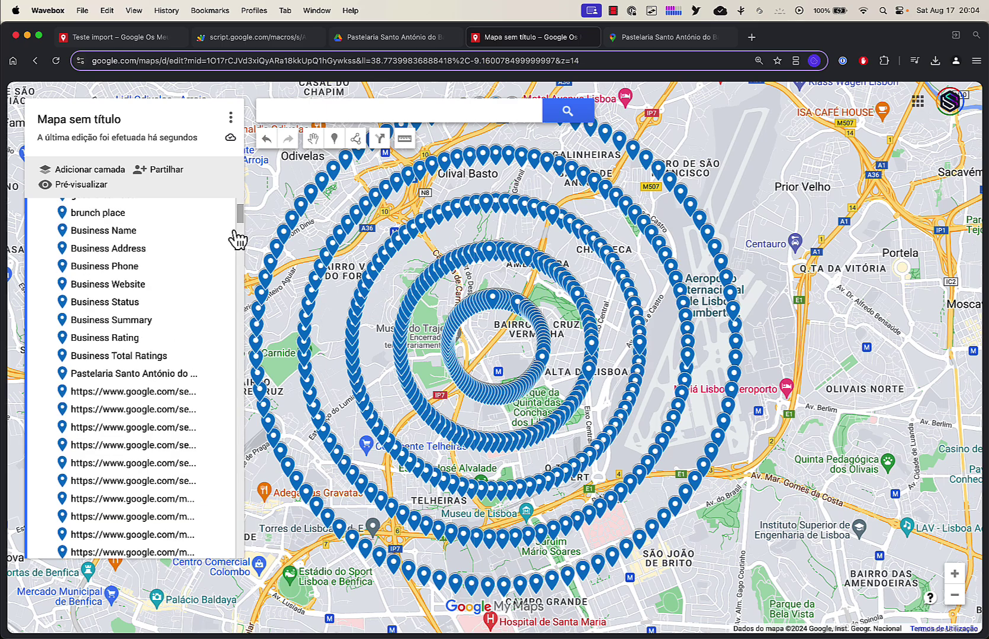
pyautogui.click(167, 234)
pyautogui.click(163, 249)
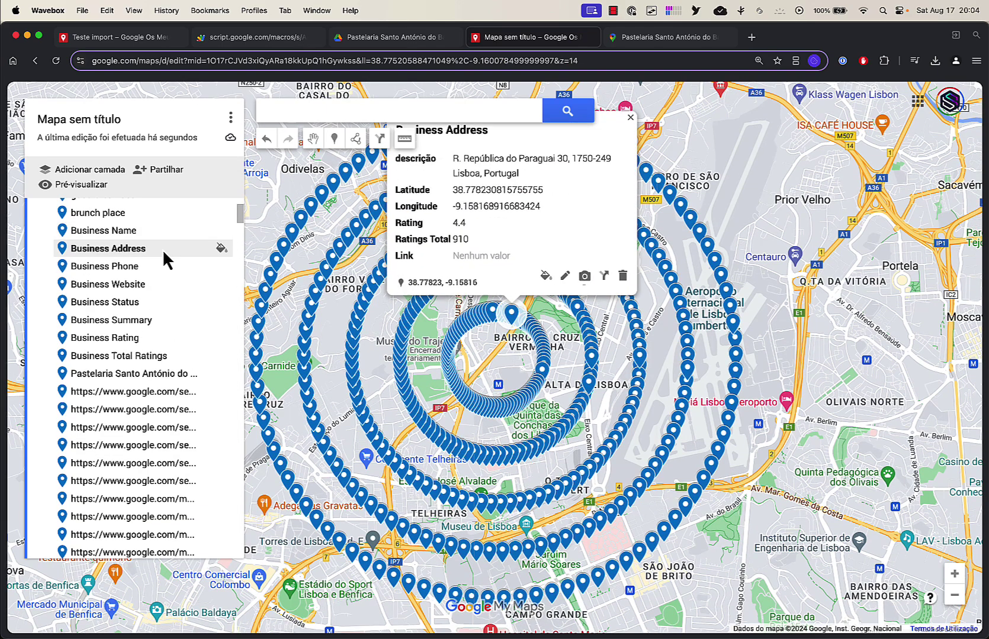
pyautogui.click(158, 263)
pyautogui.click(156, 285)
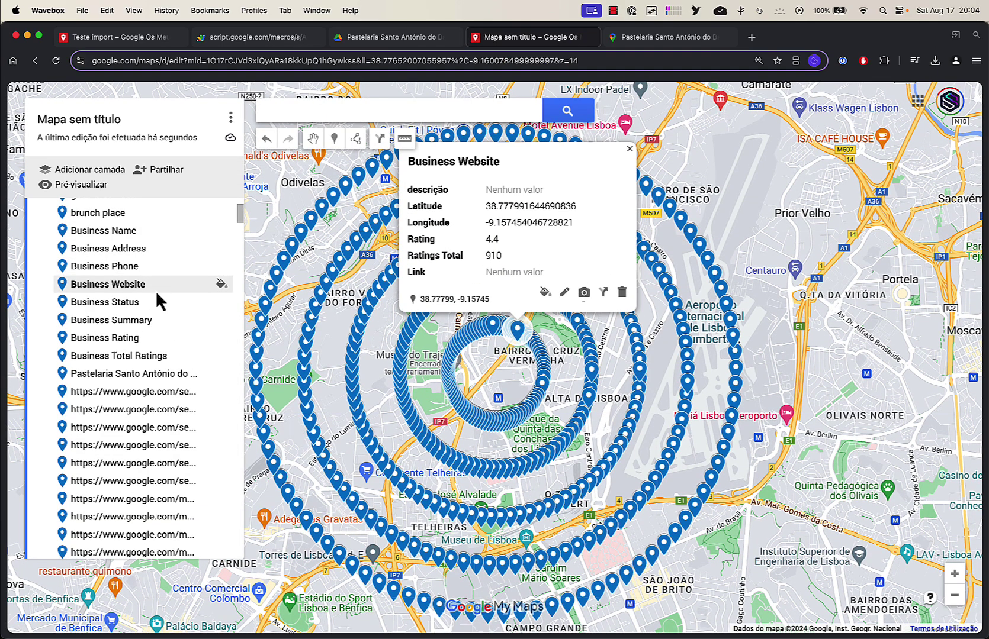
pyautogui.click(154, 300)
pyautogui.click(156, 320)
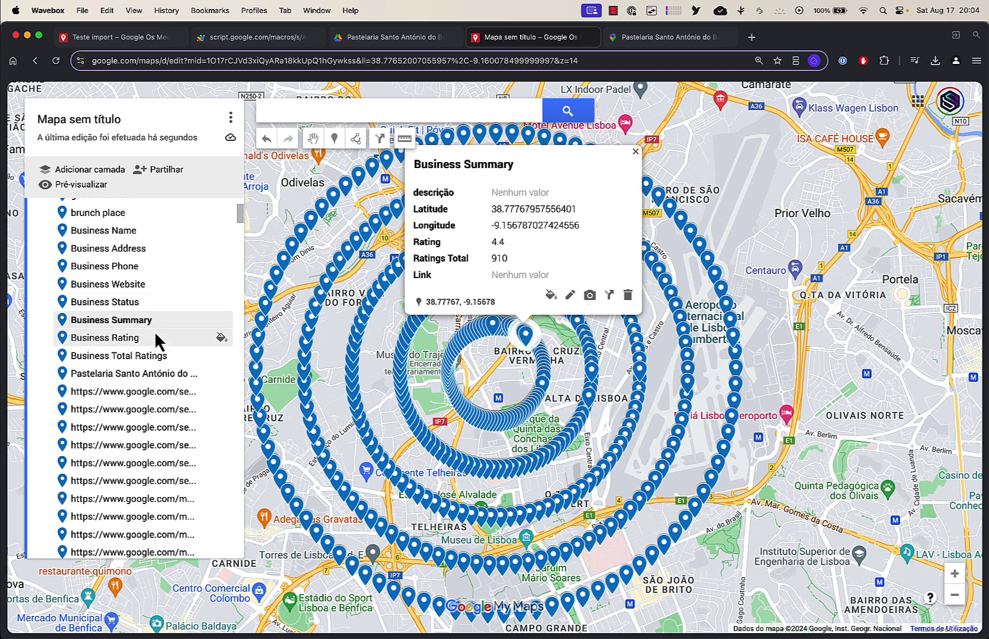
pyautogui.click(154, 339)
pyautogui.click(156, 355)
# Examine the ring pins that carry Google search links, including the Knowledge Graph, Posts and Products entries
pyautogui.click(159, 386)
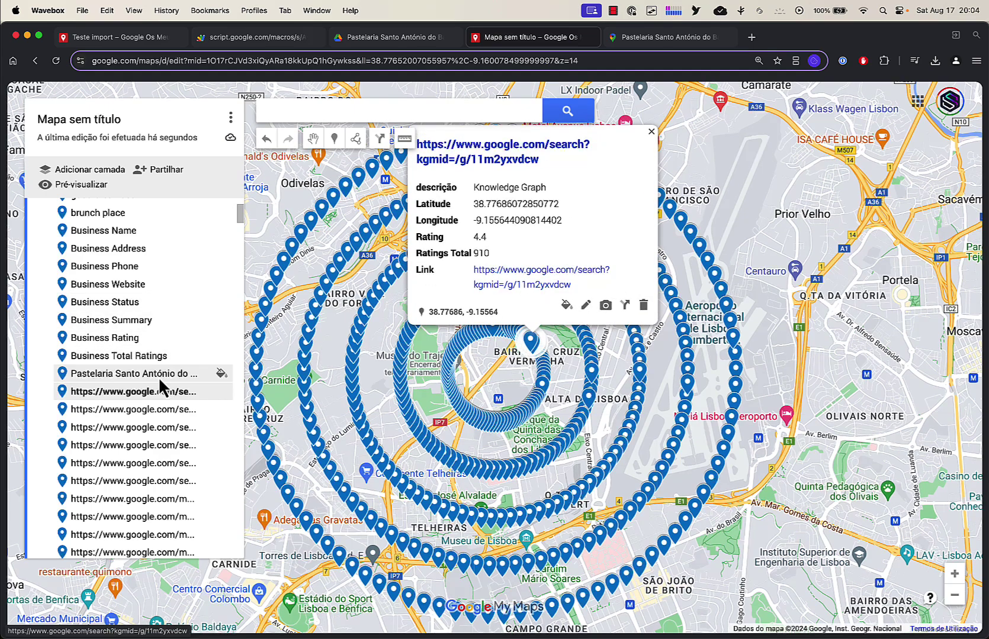
pyautogui.click(157, 370)
pyautogui.click(157, 428)
pyautogui.click(157, 447)
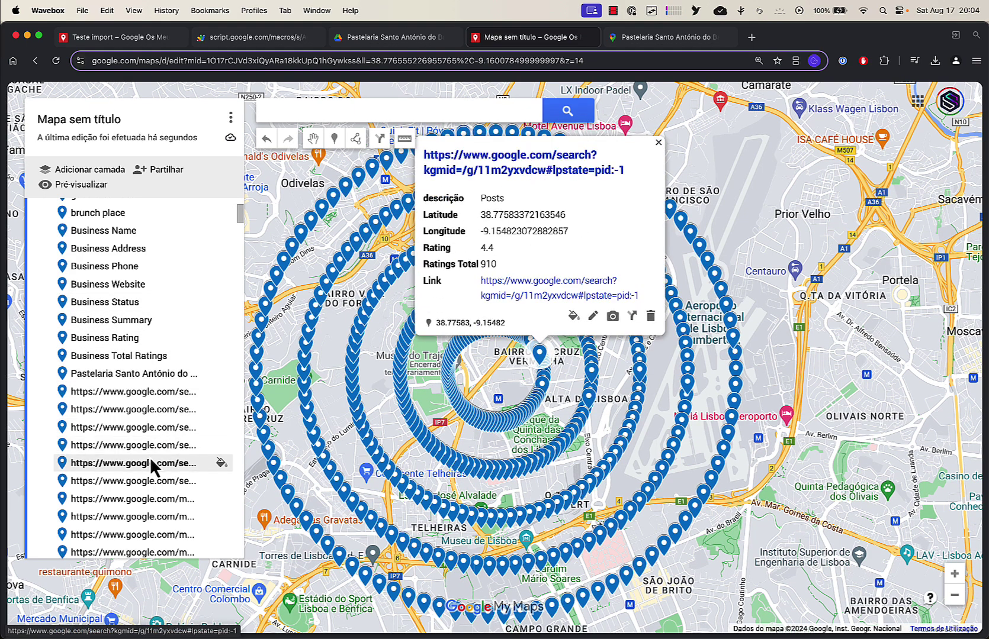
pyautogui.click(141, 483)
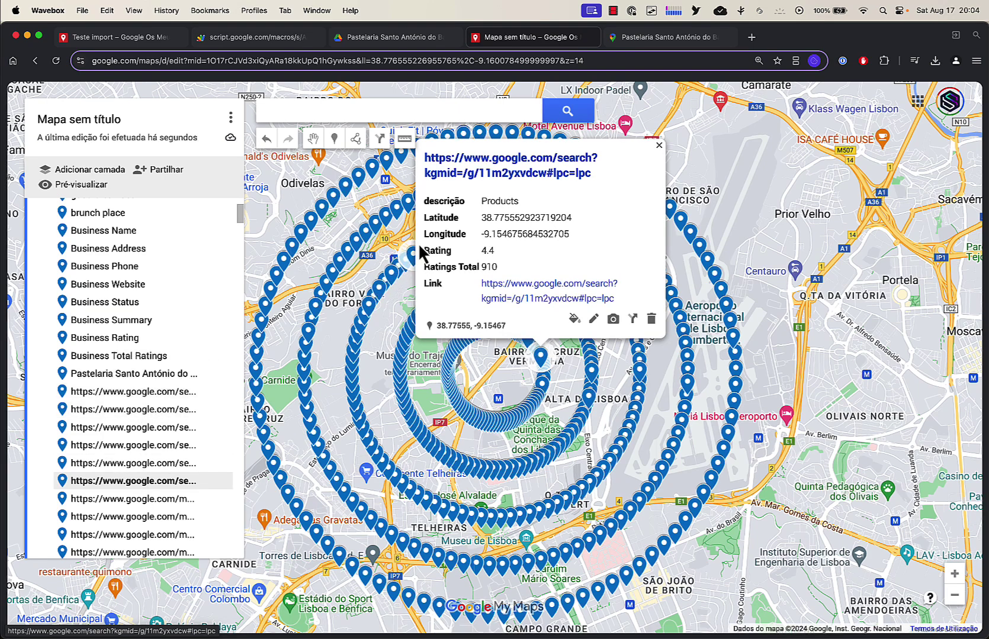
# Return to the project's Google Drive folder and open the "Pastelaria Santo António do Bairro" spreadsheet
pyautogui.click(402, 42)
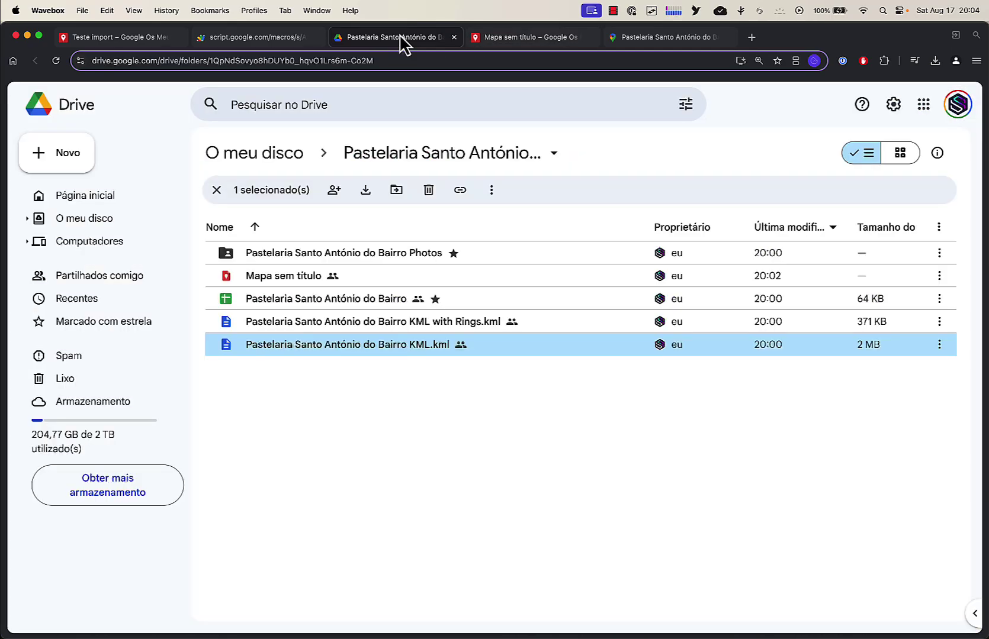
pyautogui.doubleClick(371, 298)
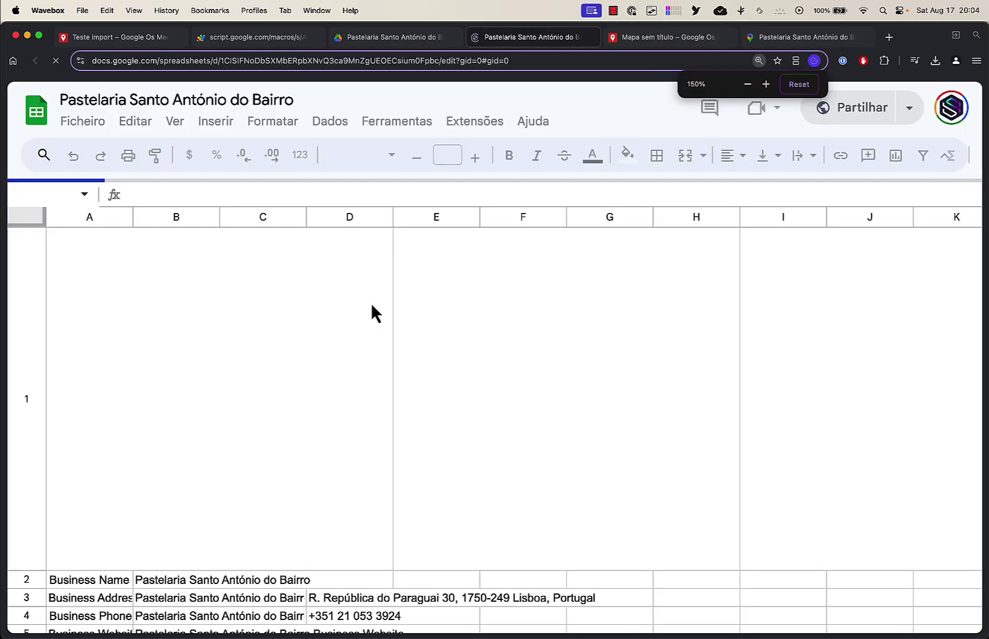
# Examine the first sheet's rows, from the business details and Google links through the photo, folder, spreadsheet, keyword and sheet links
pyautogui.scroll(-10, 408, 401)
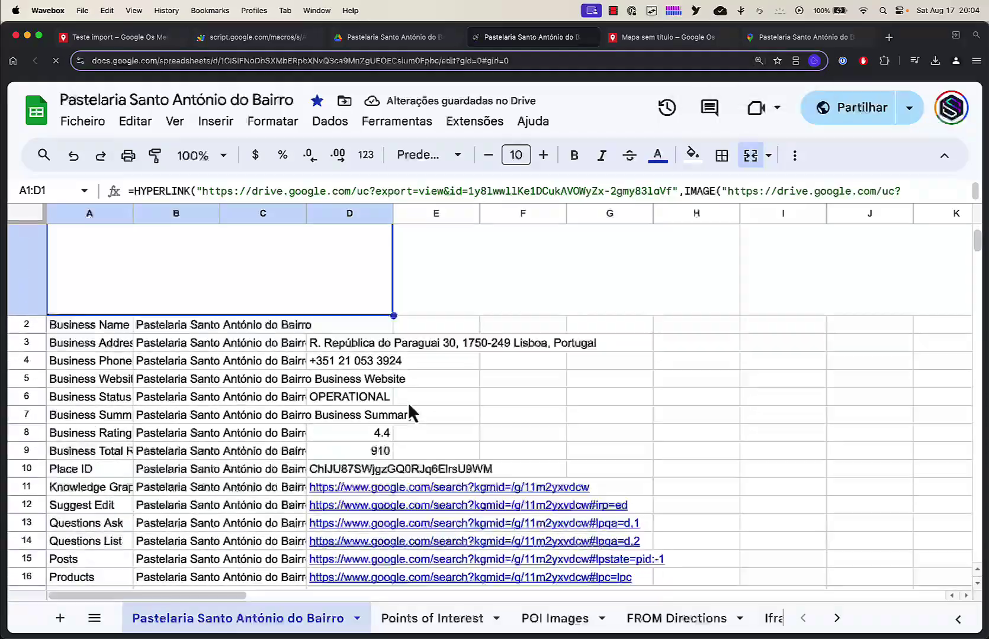
pyautogui.click(340, 318)
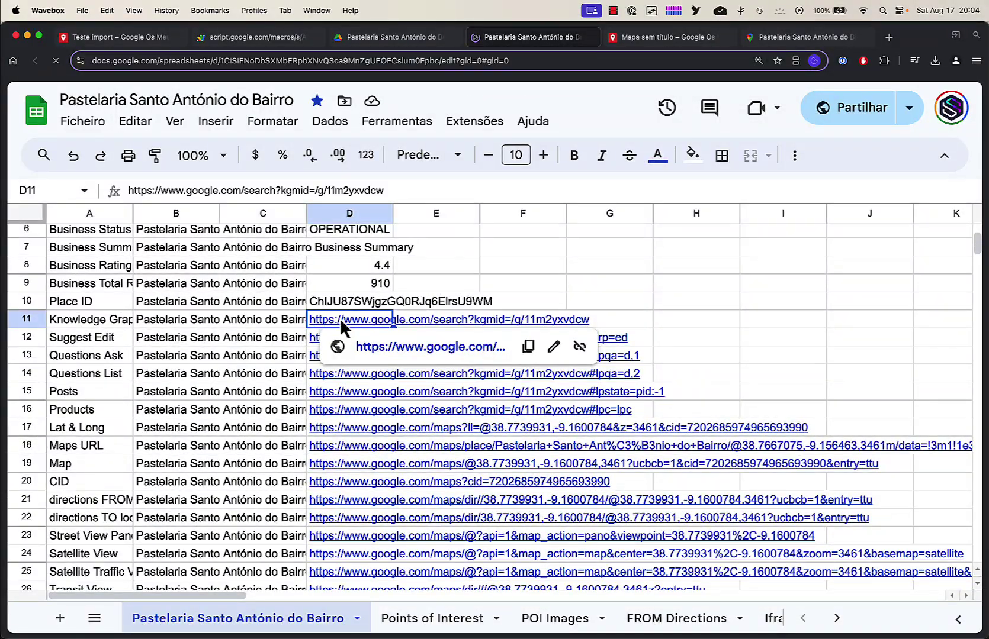
pyautogui.press('Down')
pyautogui.press('Down')
pyautogui.press('Down')
pyautogui.press('Down')
pyautogui.press('Down')
pyautogui.press('Down')
pyautogui.press('Down')
pyautogui.press('Down')
pyautogui.press('Down')
pyautogui.press('Down')
pyautogui.press('Down')
pyautogui.press('Down')
pyautogui.press('Down')
pyautogui.press('Down')
pyautogui.press('Down')
pyautogui.press('Down')
pyautogui.press('Down')
pyautogui.press('Down')
pyautogui.press('Down')
pyautogui.press('Down')
pyautogui.press('Down')
pyautogui.press('Down')
pyautogui.press('Down')
pyautogui.press('Down')
pyautogui.press('Down')
pyautogui.press('Down')
pyautogui.press('Down')
pyautogui.press('Down')
pyautogui.press('Down')
pyautogui.press('Down')
pyautogui.press('Down')
pyautogui.press('Down')
pyautogui.press('Down')
pyautogui.press('Down')
pyautogui.press('Down')
pyautogui.press('Down')
pyautogui.press('Down')
pyautogui.press('Down')
pyautogui.press('Down')
pyautogui.press('Down')
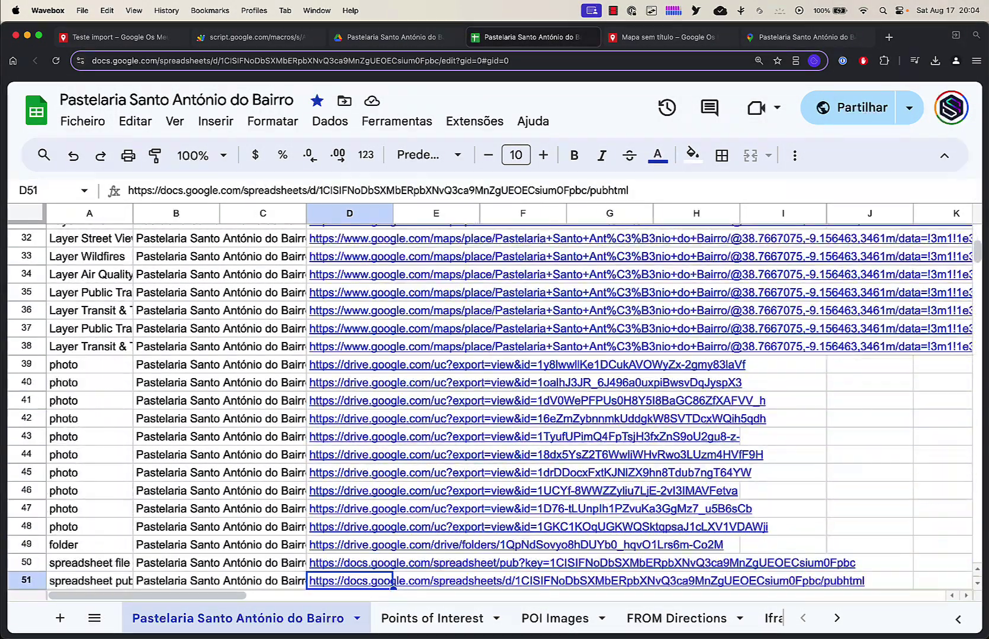
pyautogui.press('Down')
pyautogui.press('Down')
pyautogui.press('Down')
pyautogui.press('Down')
pyautogui.press('Down')
pyautogui.press('Down')
pyautogui.press('Down')
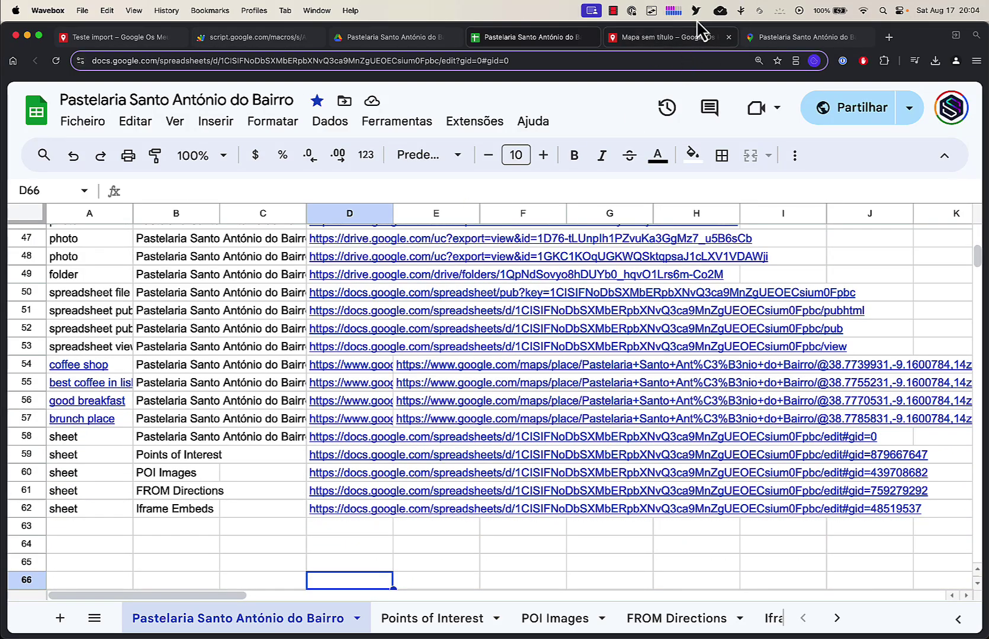
# Return to the untitled My Maps map and examine the rings layer's Questions Ask and Suggest Edit pins and the Google link entries below them
pyautogui.click(689, 38)
pyautogui.click(143, 429)
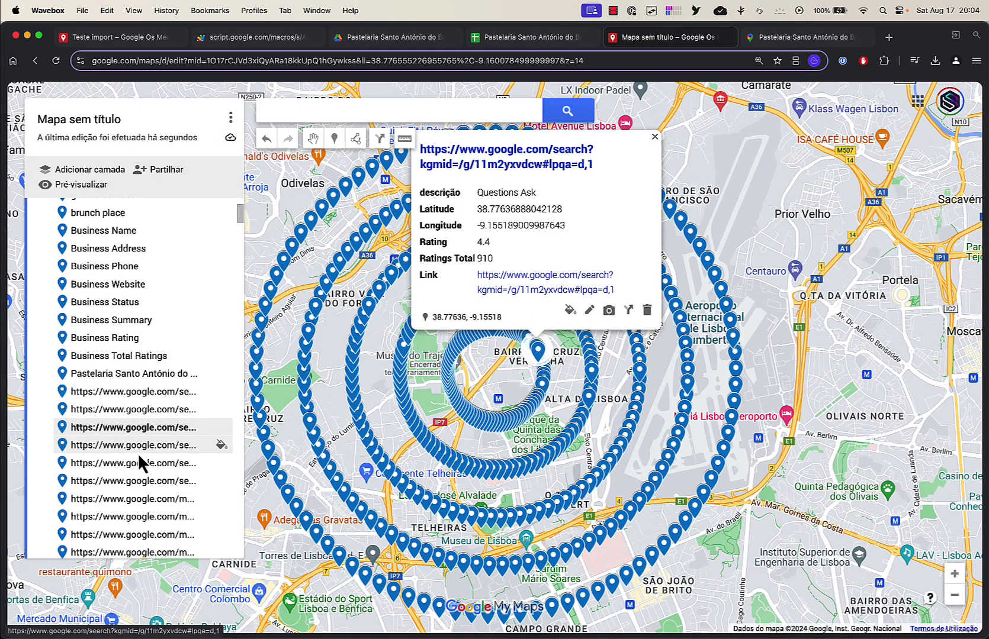
pyautogui.click(132, 412)
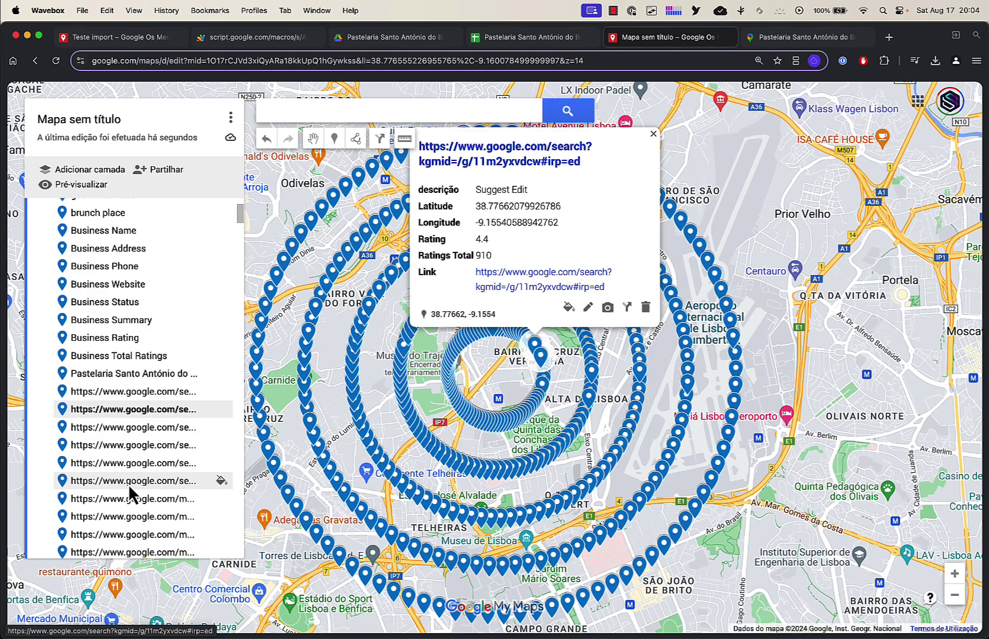
pyautogui.scroll(-5, 129, 488)
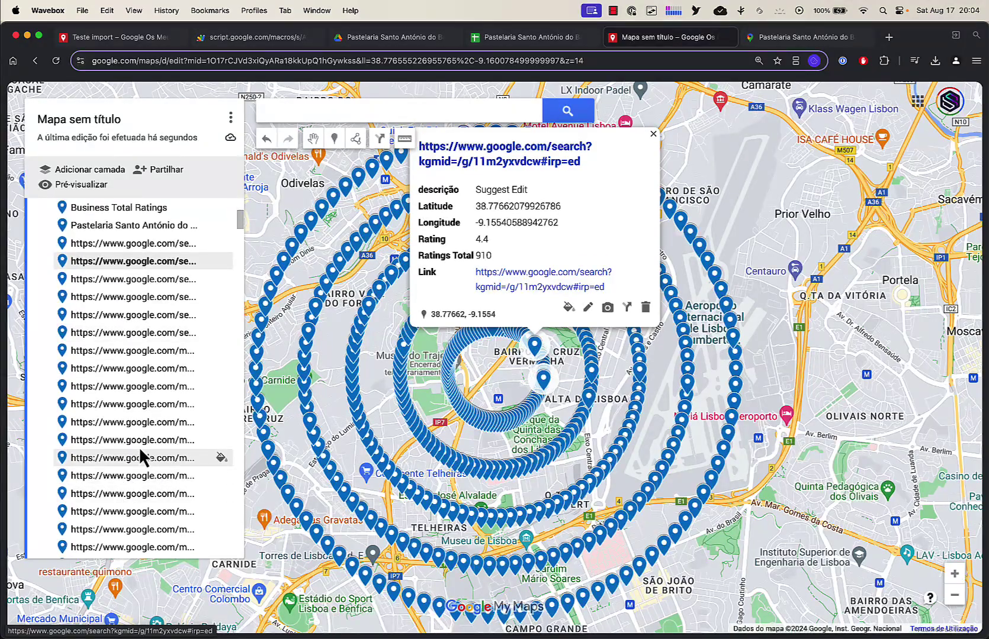
pyautogui.scroll(-1, 126, 456)
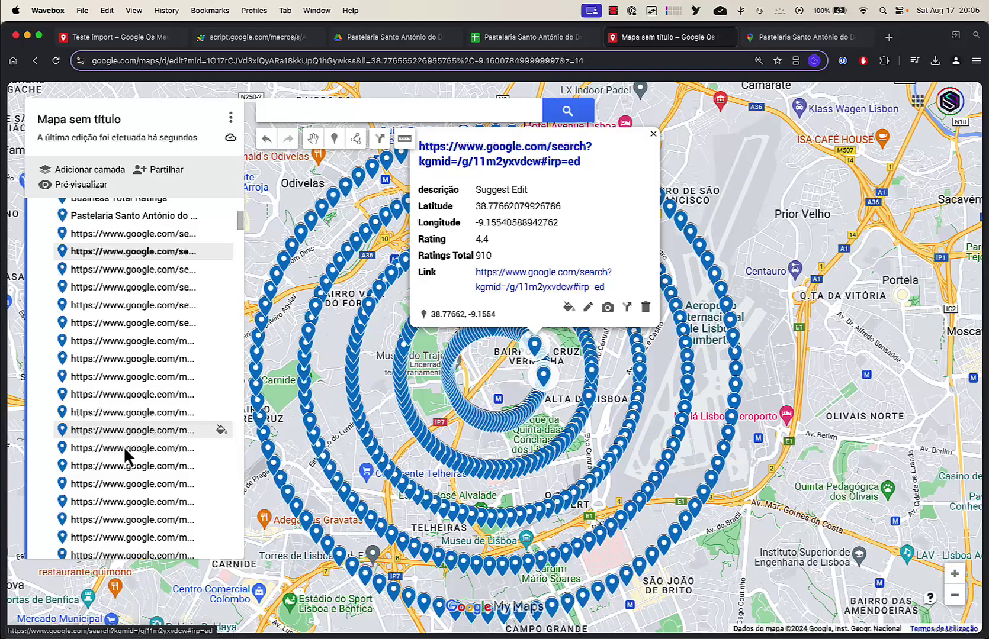
pyautogui.scroll(-5, 126, 454)
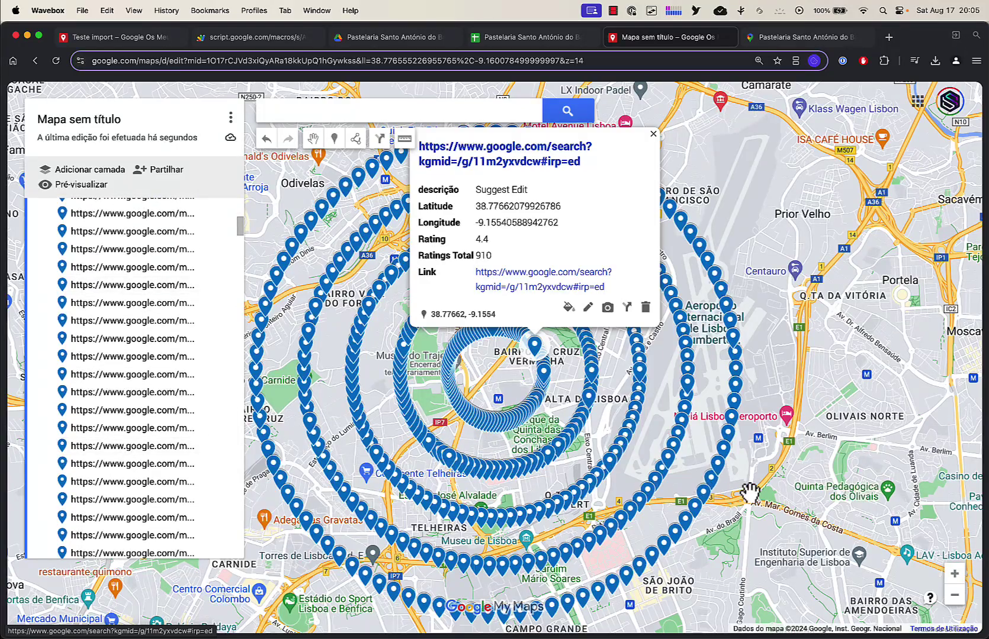
# Close the open pin's details and show the hidden places-and-routes layer together with the rings layer
pyautogui.click(959, 596)
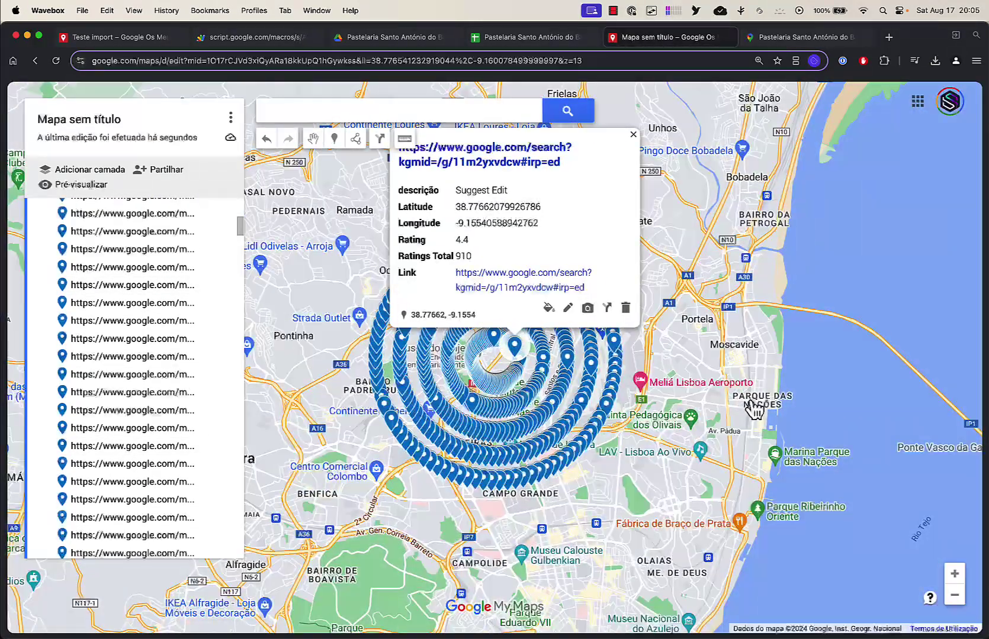
pyautogui.moveTo(237, 222); pyautogui.dragTo(243, 210)
pyautogui.click(345, 259)
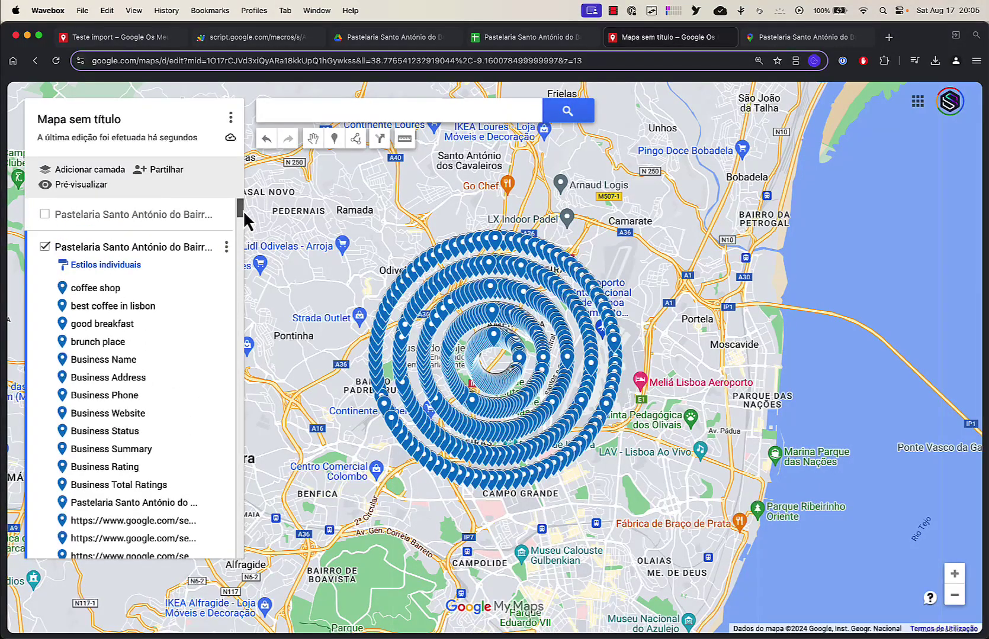
pyautogui.click(45, 214)
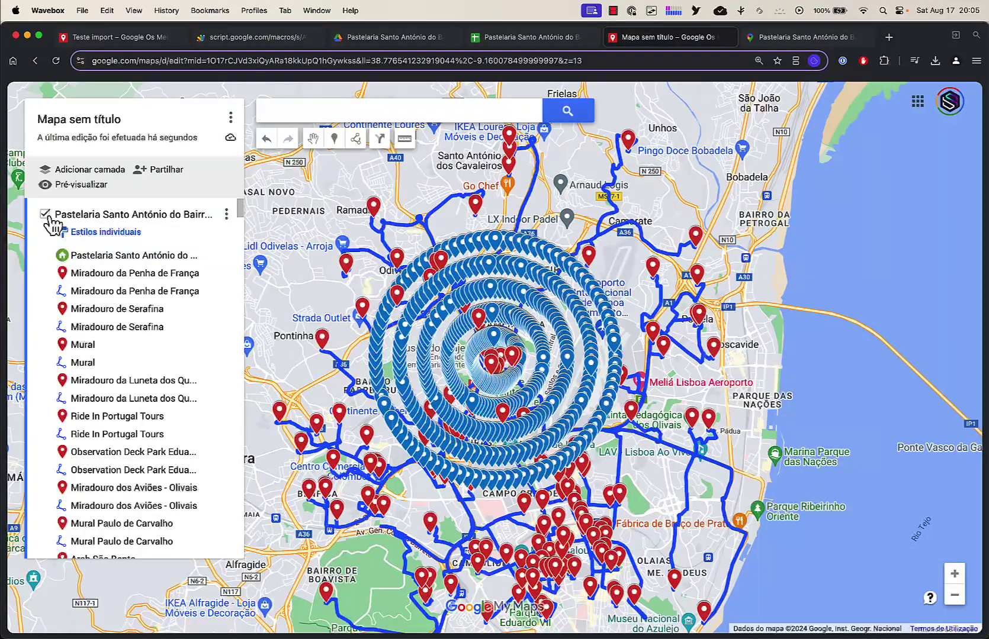